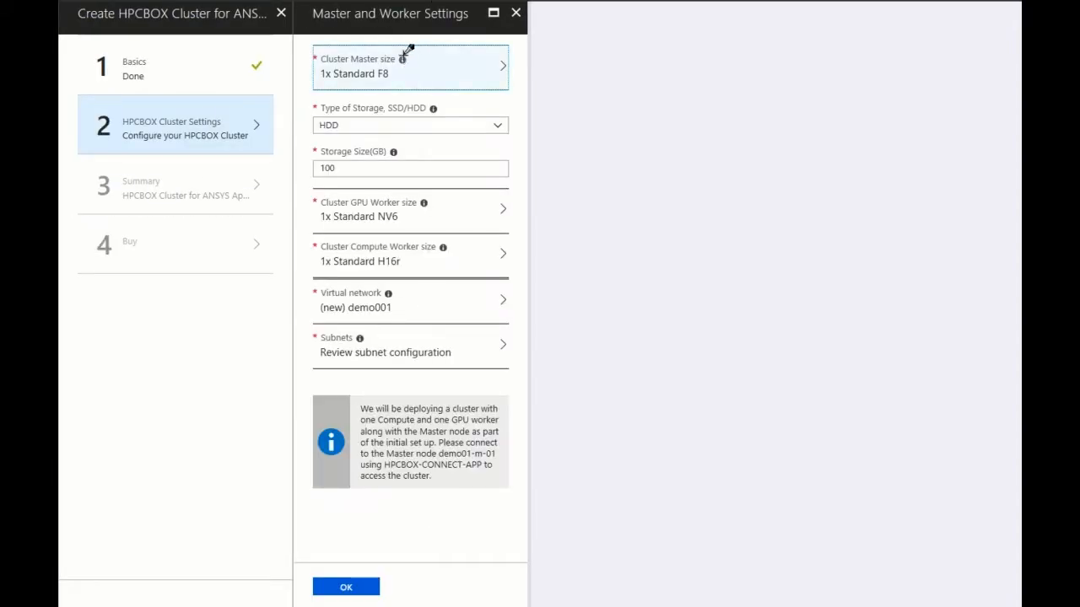
# Step: Accept the master and worker settings for the HPCBOX cluster
pyautogui.moveTo(404, 57)
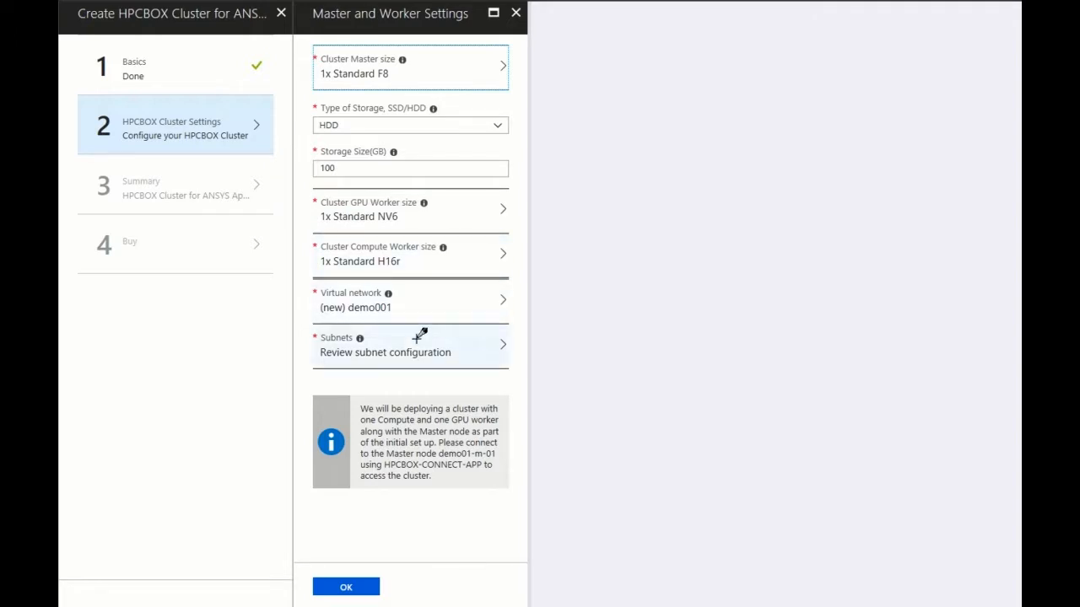
pyautogui.click(346, 588)
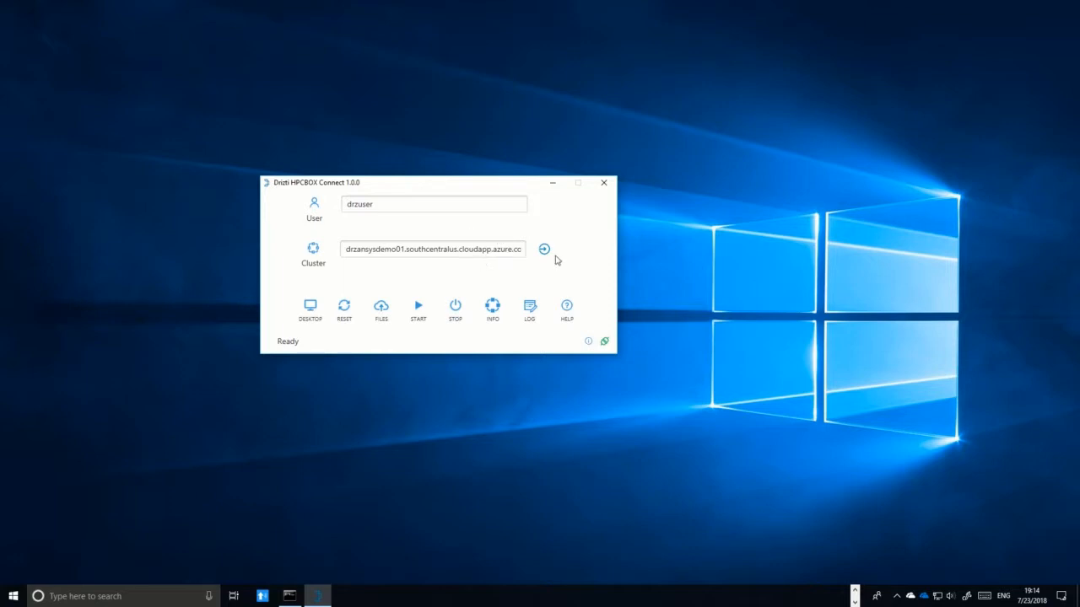
# Step: Connect to the cluster's remote desktop, maximize it and bring up HPCBOX-CLUSTER-APP
pyautogui.click(311, 308)
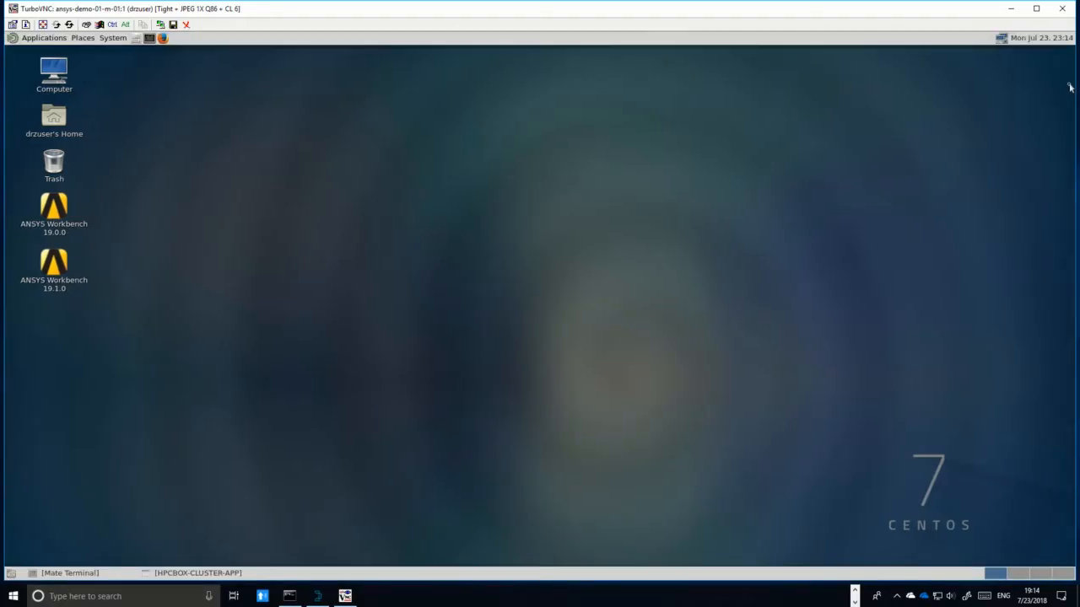
pyautogui.click(1036, 8)
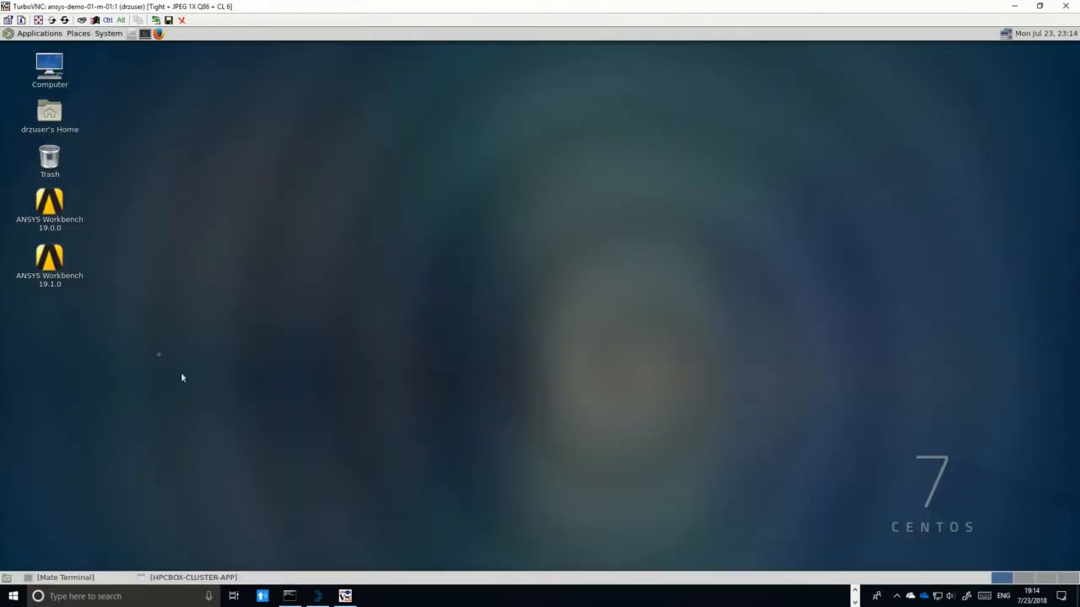
pyautogui.click(160, 578)
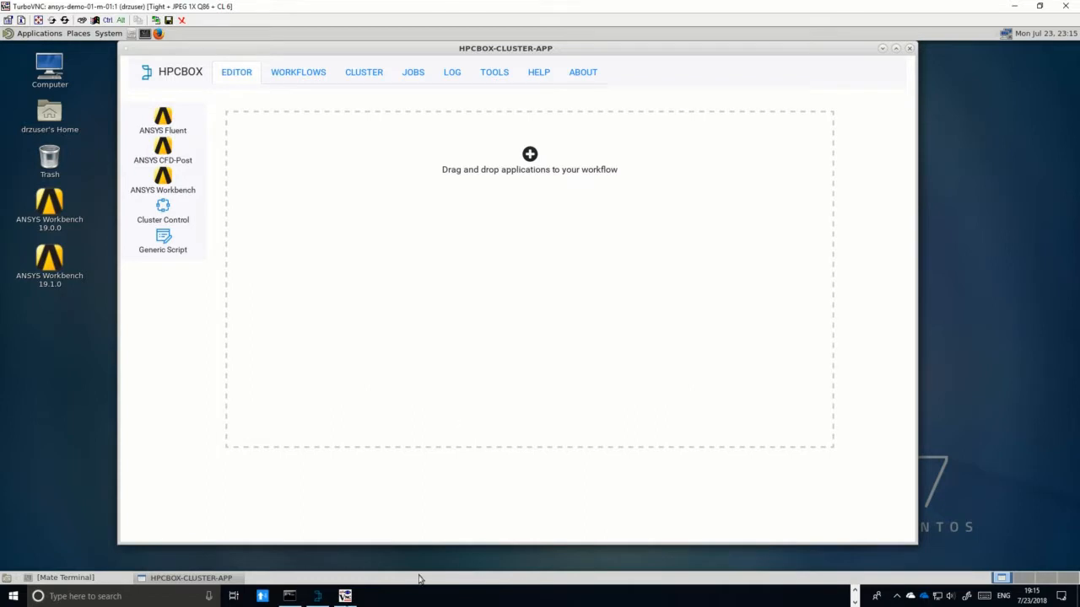
# Step: Run the RDMA test for the compute-worker//Standard_A8 worker type and look through its log output
pyautogui.click(493, 73)
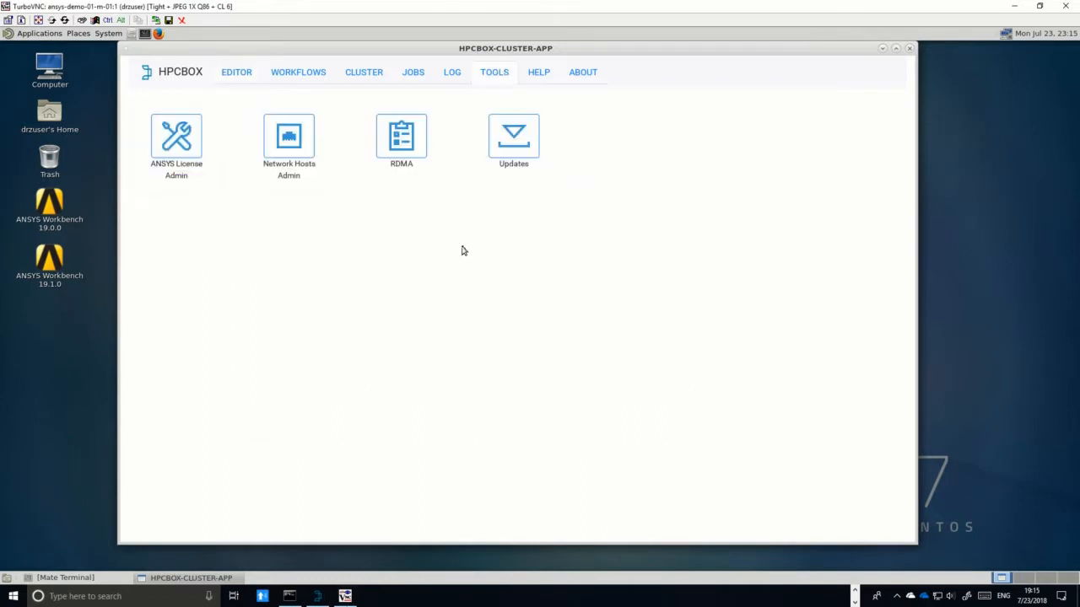
pyautogui.click(405, 146)
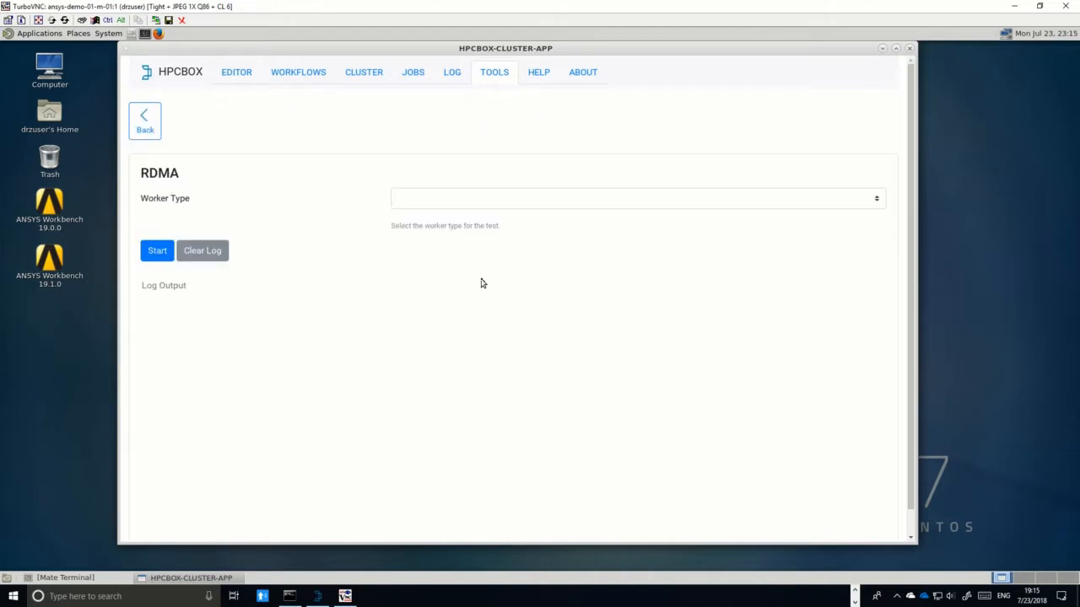
pyautogui.click(470, 201)
pyautogui.click(471, 217)
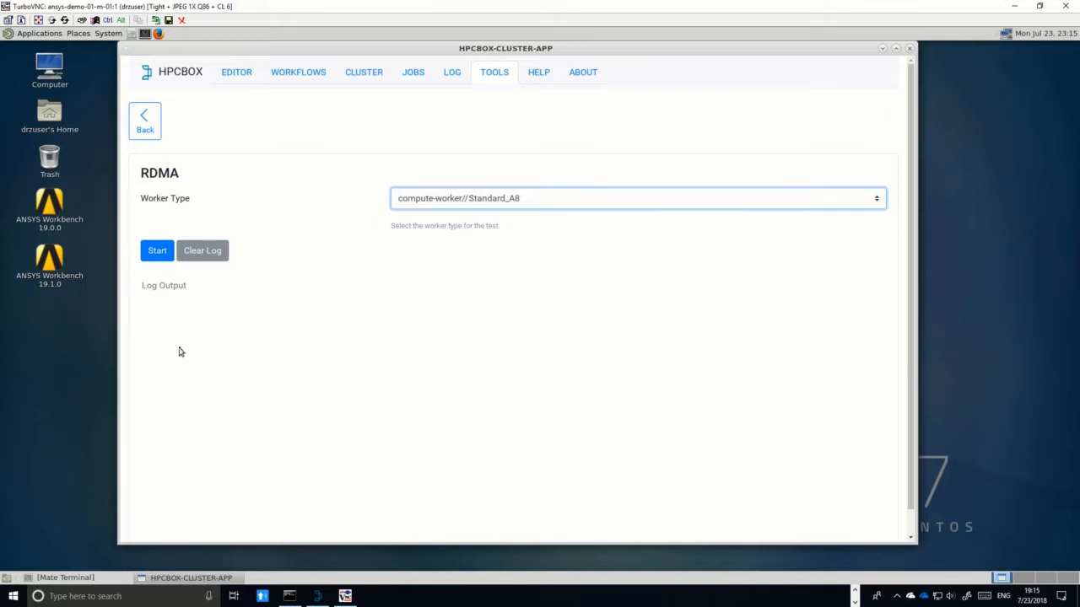
pyautogui.click(158, 252)
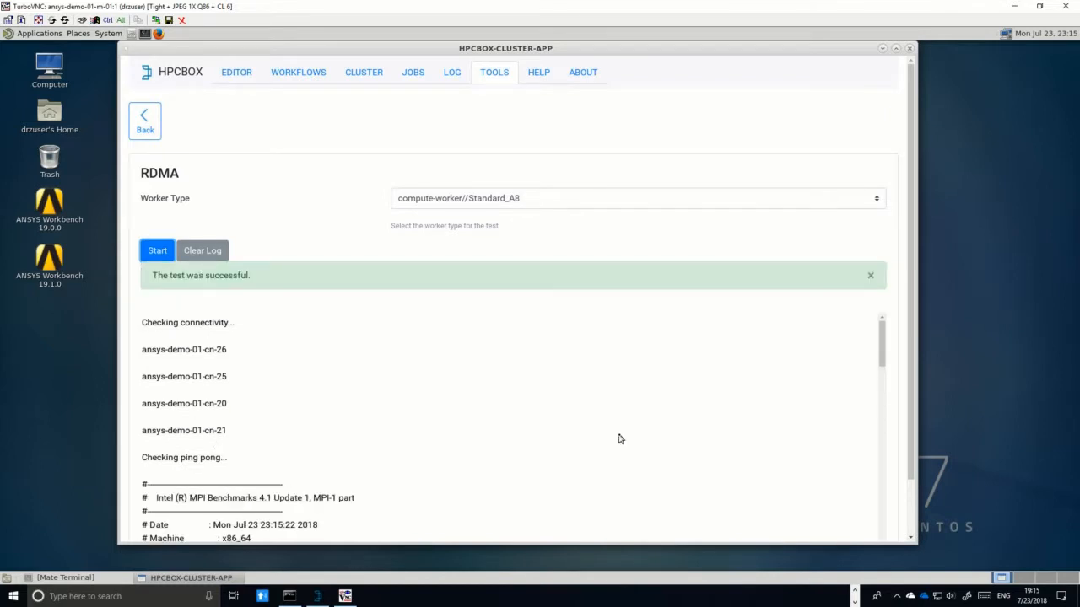
pyautogui.scroll(-3, 620, 438)
pyautogui.scroll(3, 622, 438)
# Step: Look at the options of the ANSYS License Admin tool and return to the tools overview
pyautogui.click(153, 132)
pyautogui.click(192, 142)
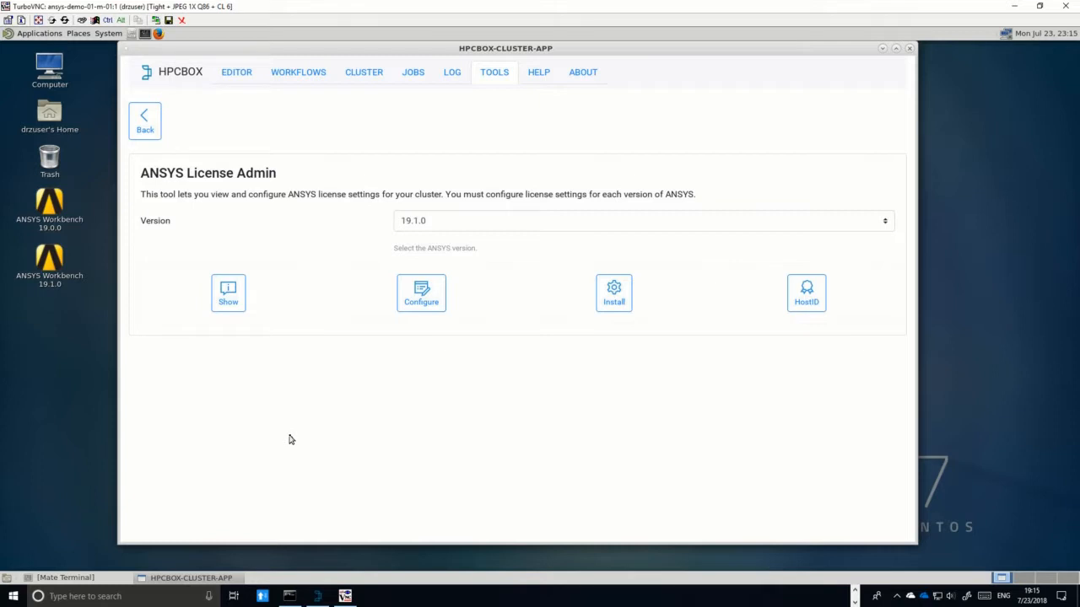
pyautogui.click(144, 123)
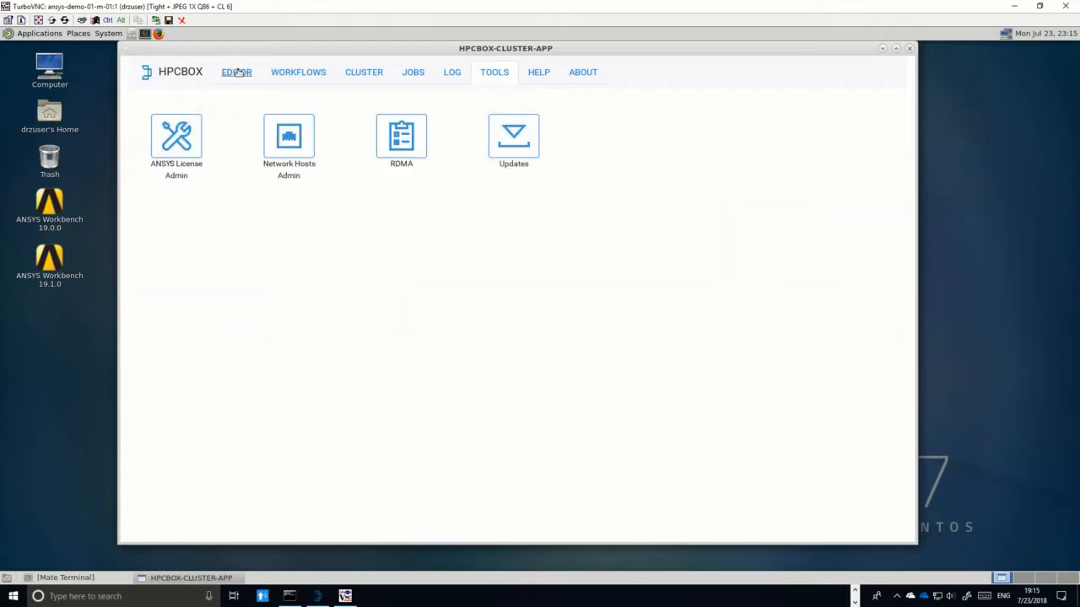
# Step: Add a Cluster Control application to the empty workflow in the editor and look at its worker types
pyautogui.click(238, 74)
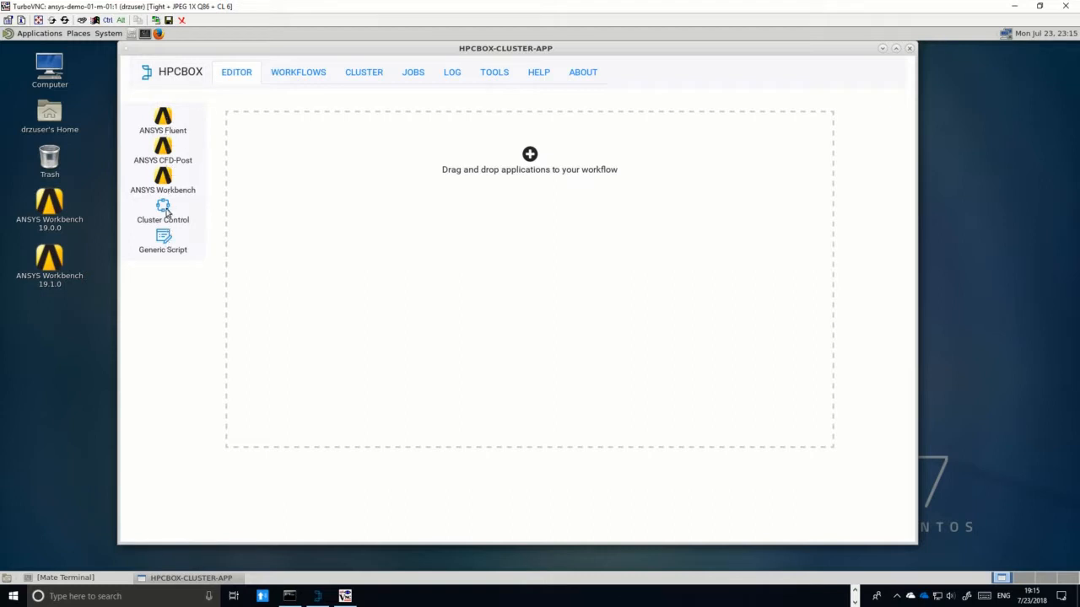
pyautogui.moveTo(169, 211); pyautogui.dragTo(262, 218)
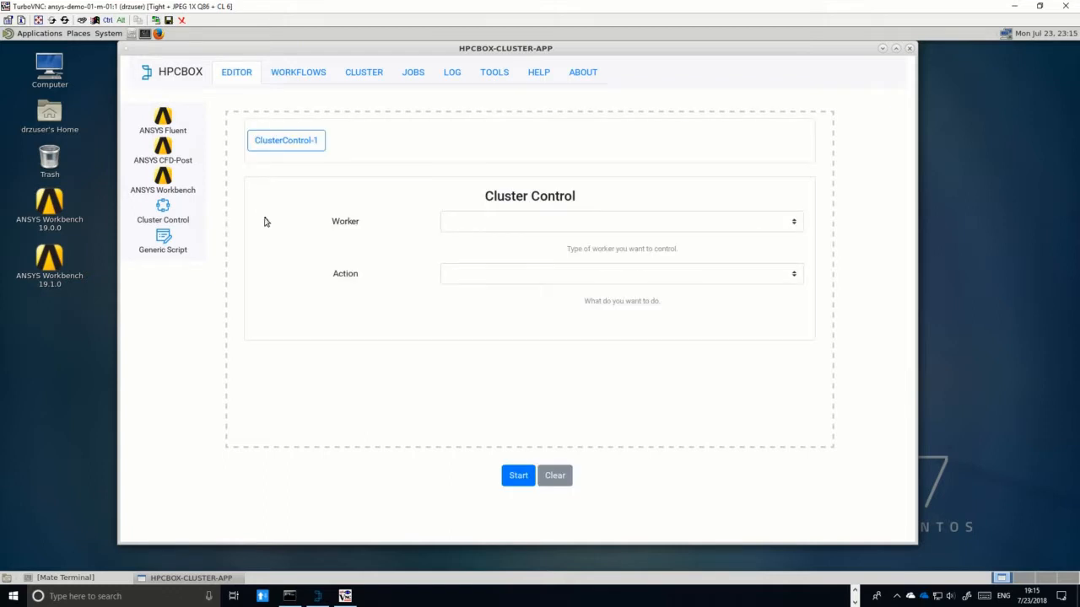
pyautogui.click(469, 226)
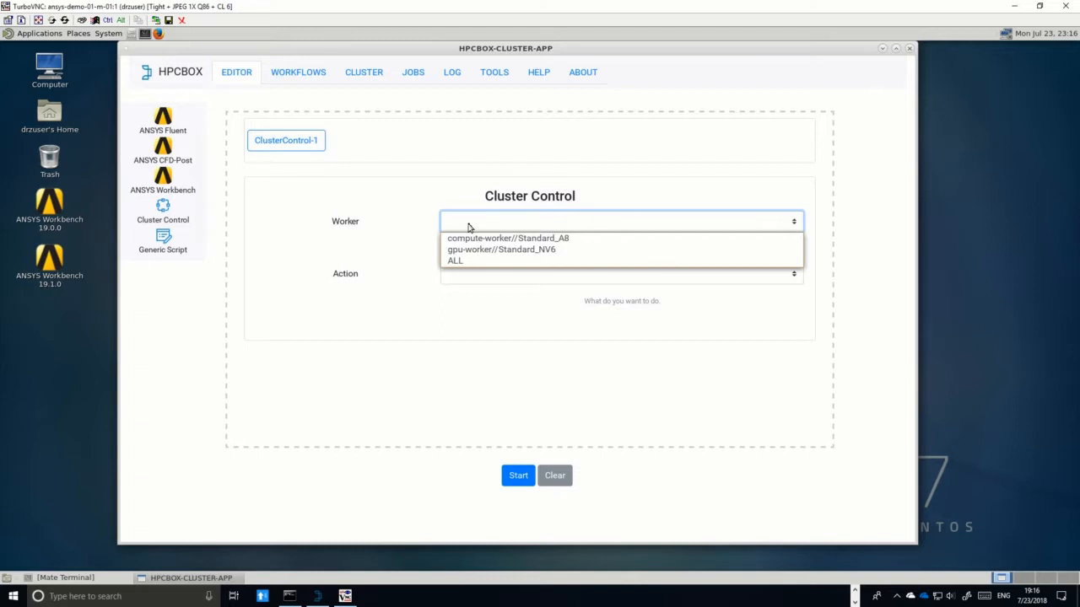
pyautogui.click(415, 212)
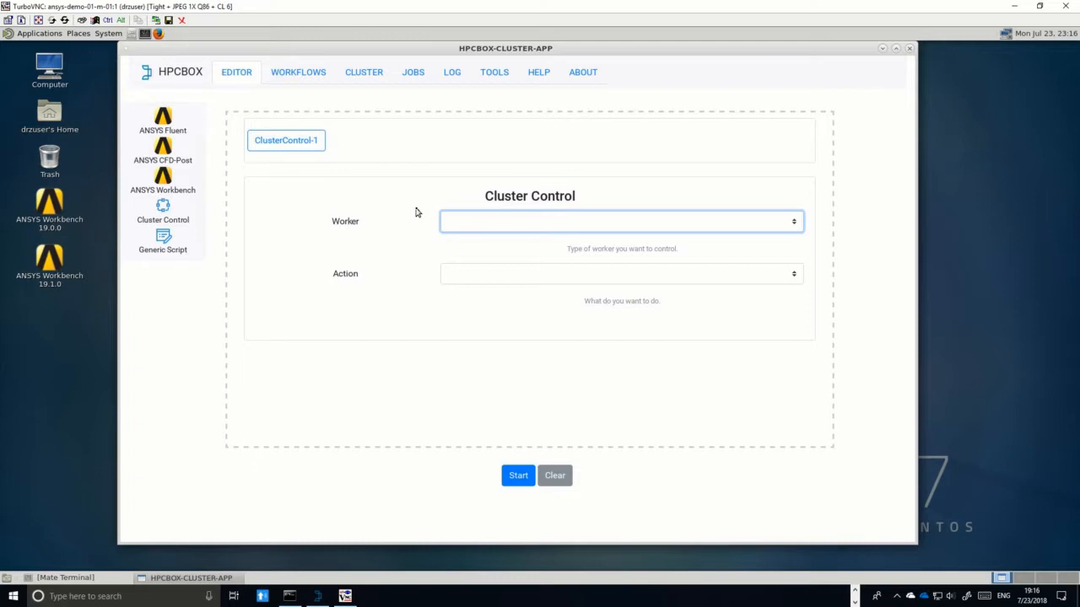
pyautogui.click(295, 143)
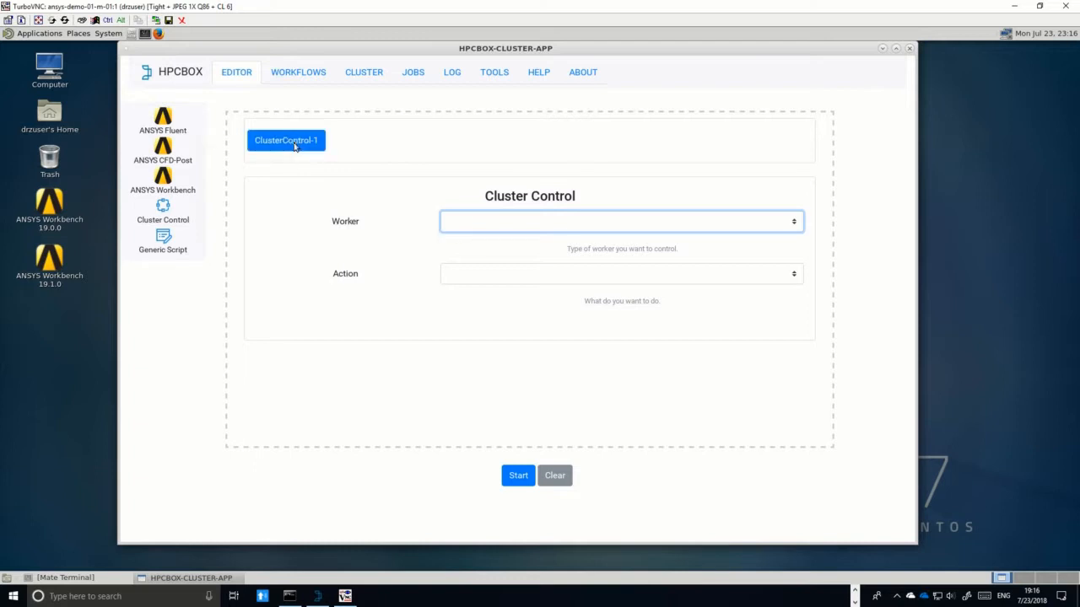
# Step: Configure the Cluster Control application to ADD 4 workers of type compute-worker//Standard_A8
pyautogui.click(480, 220)
pyautogui.click(482, 239)
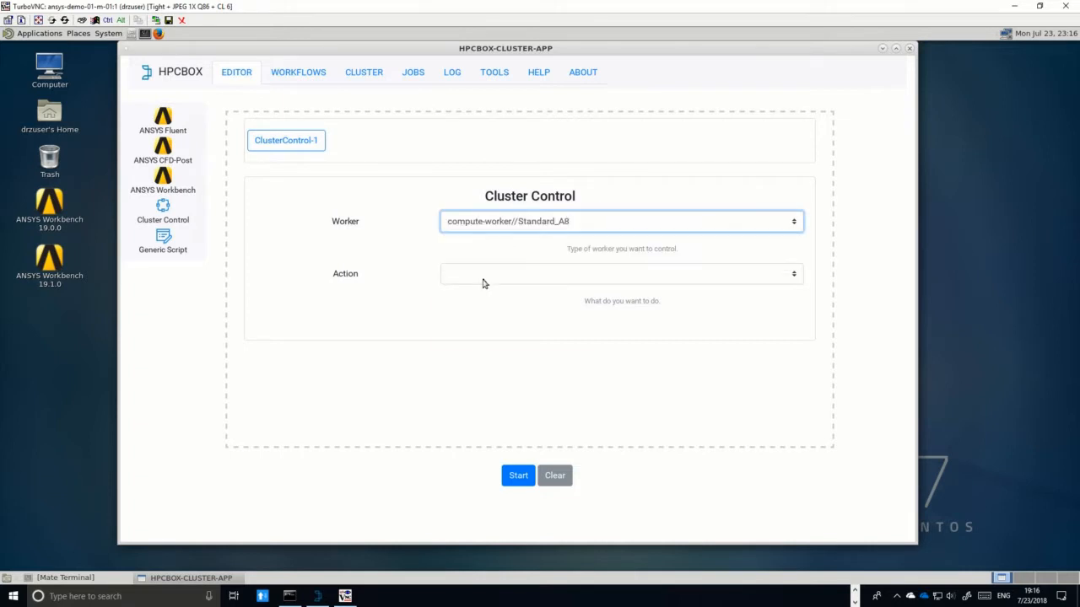
pyautogui.click(482, 282)
pyautogui.click(482, 291)
pyautogui.click(477, 328)
pyautogui.write('4')
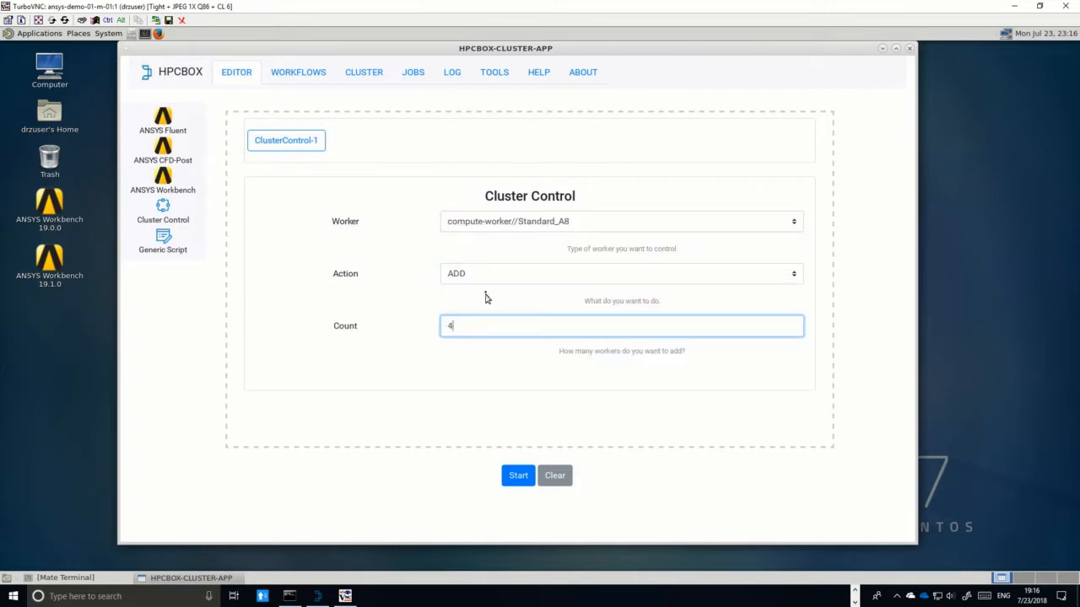
# Step: Append ANSYS Fluent, ANSYS CFD-Post and a second Cluster Control application to the workflow
pyautogui.moveTo(163, 116); pyautogui.dragTo(465, 172)
pyautogui.moveTo(164, 116); pyautogui.dragTo(485, 253)
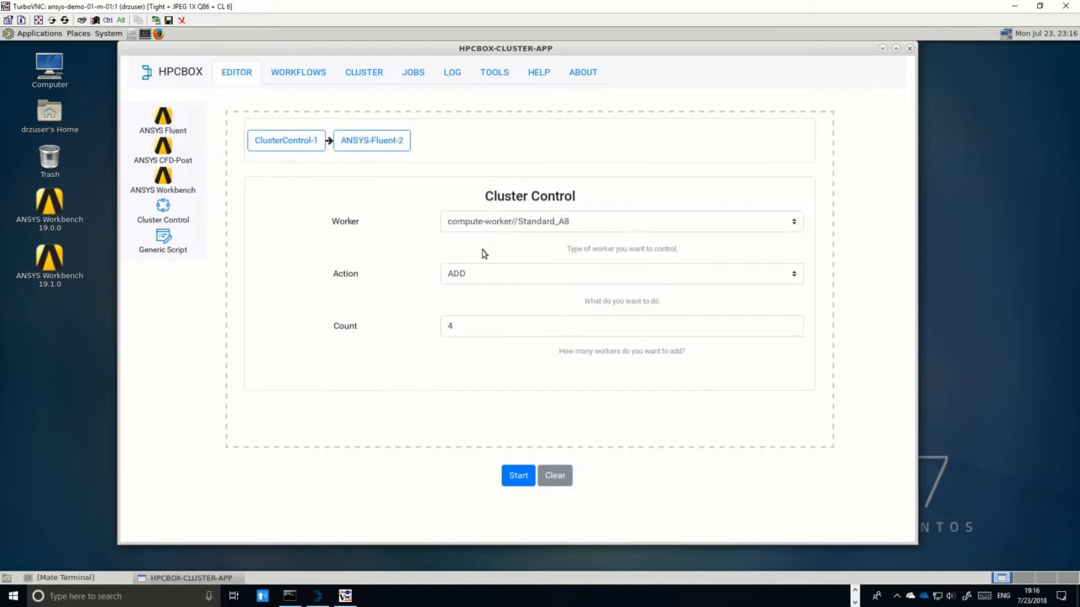
pyautogui.click(374, 140)
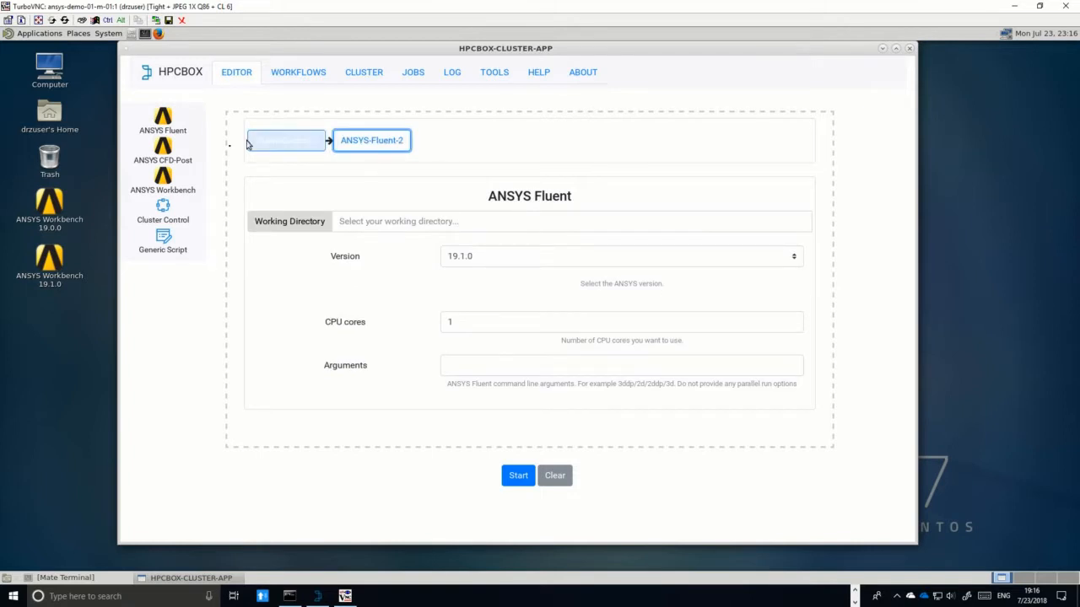
pyautogui.moveTo(165, 149); pyautogui.dragTo(455, 203)
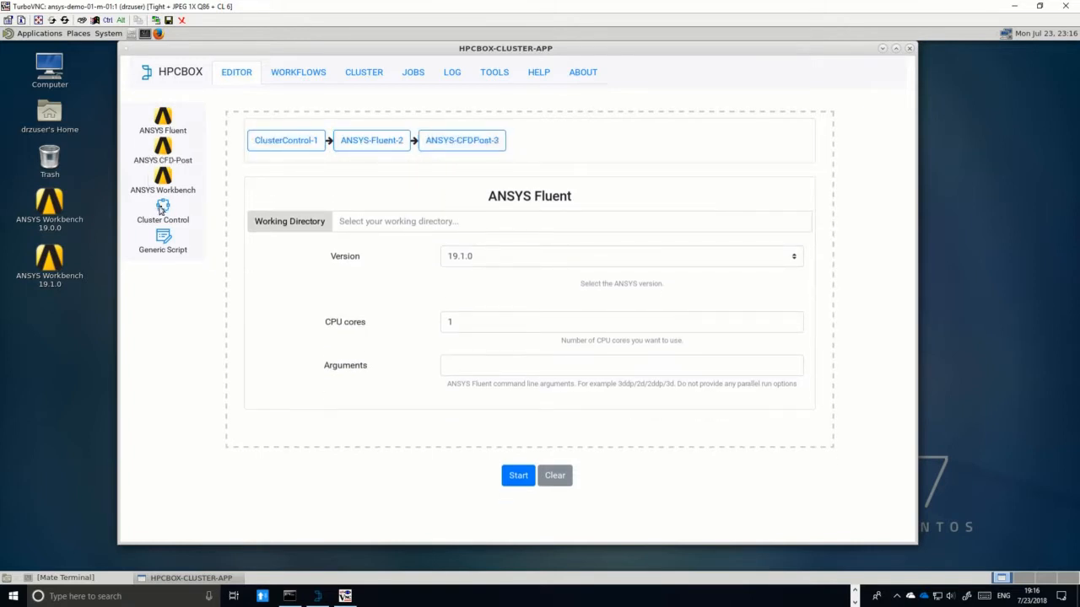
pyautogui.moveTo(163, 207); pyautogui.dragTo(457, 204)
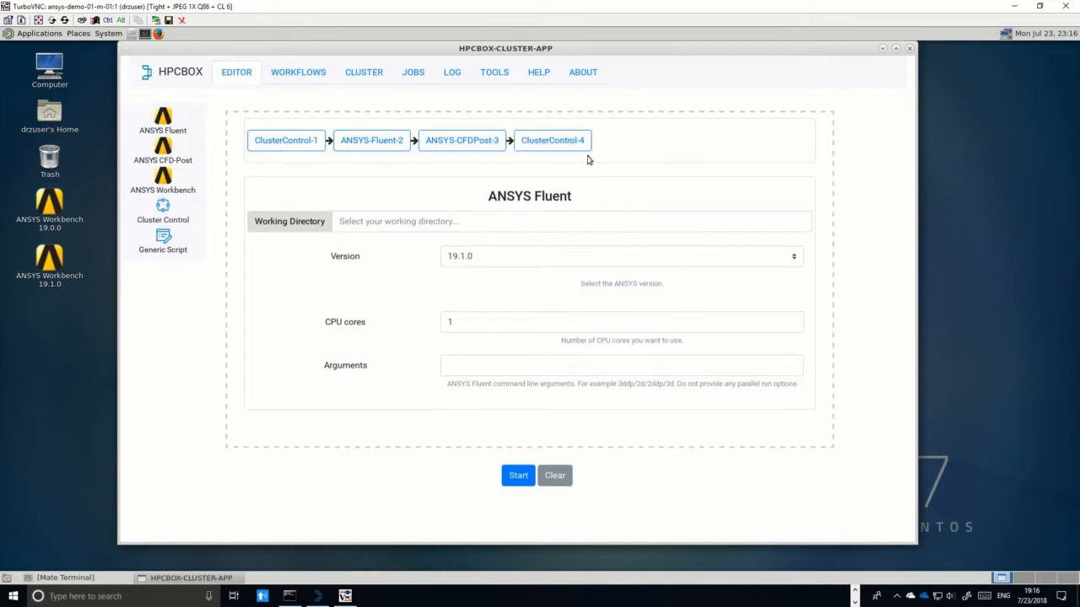
# Step: Look at the worker choices of the final Cluster Control application, and clear the whole workflow
pyautogui.click(553, 140)
pyautogui.click(496, 226)
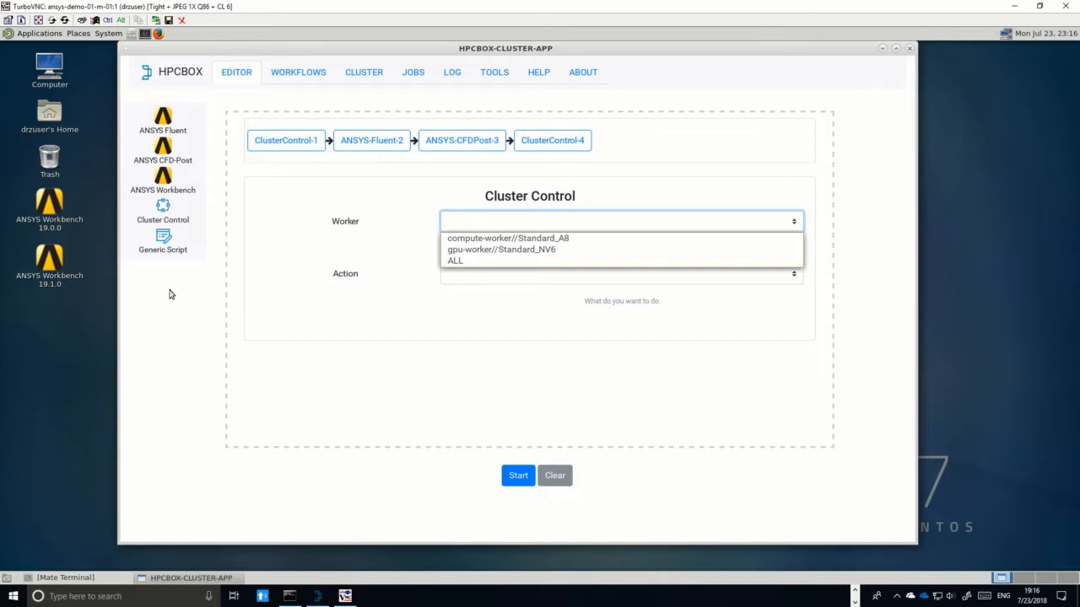
pyautogui.click(566, 477)
pyautogui.click(554, 474)
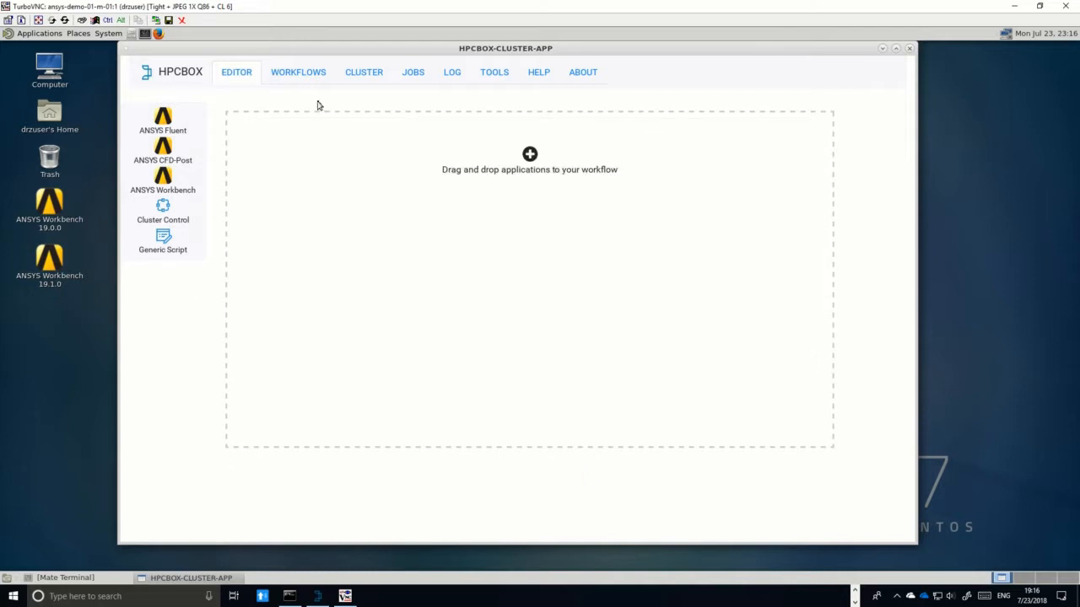
# Step: Check the list of workflows and the cluster page
pyautogui.click(299, 73)
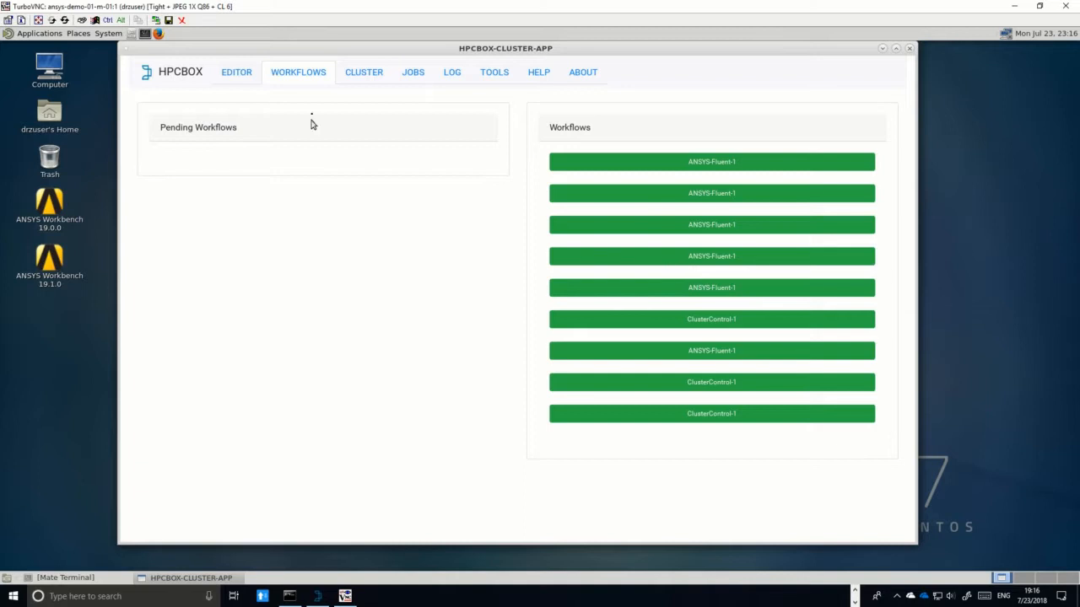
pyautogui.click(364, 74)
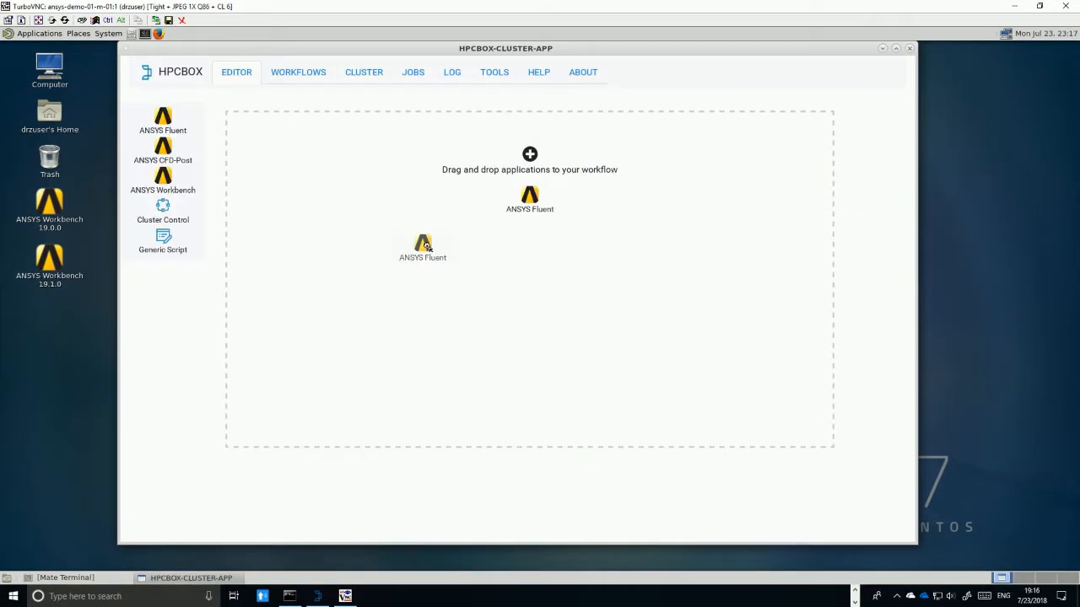
# Step: Add ANSYS Fluent to a new workflow and set its working directory to the small-indy-car-demo folder
pyautogui.moveTo(427, 245); pyautogui.dragTo(426, 245)
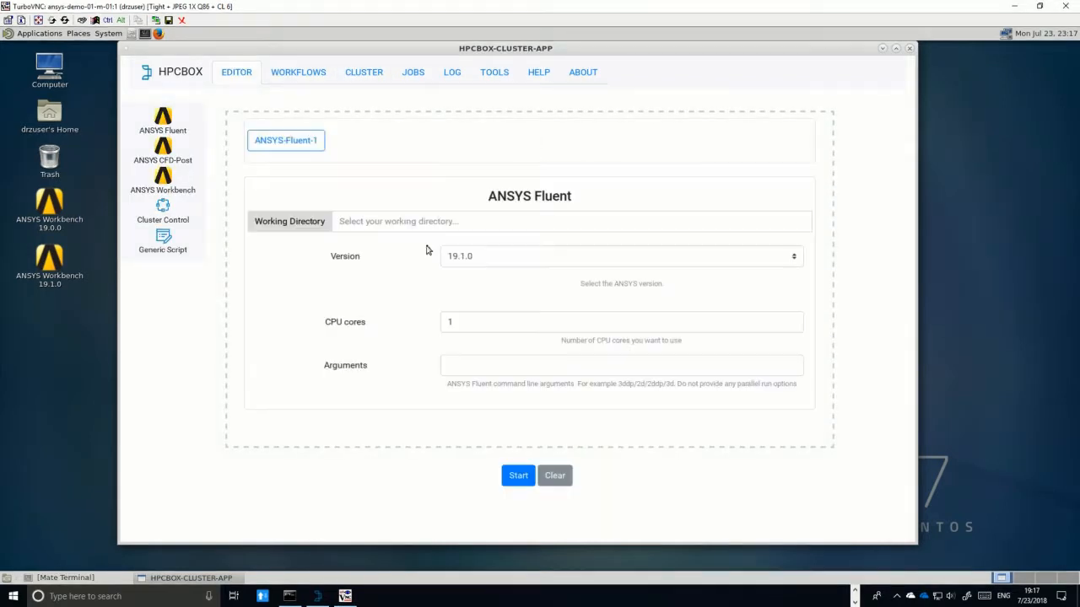
pyautogui.click(305, 226)
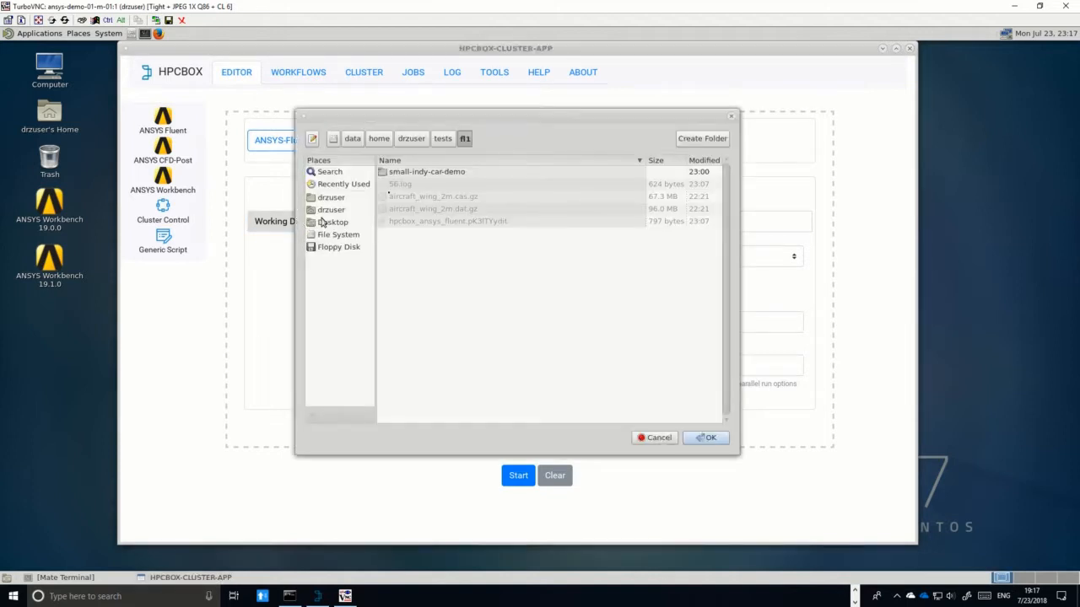
pyautogui.click(473, 174)
pyautogui.doubleClick(473, 174)
pyautogui.click(705, 436)
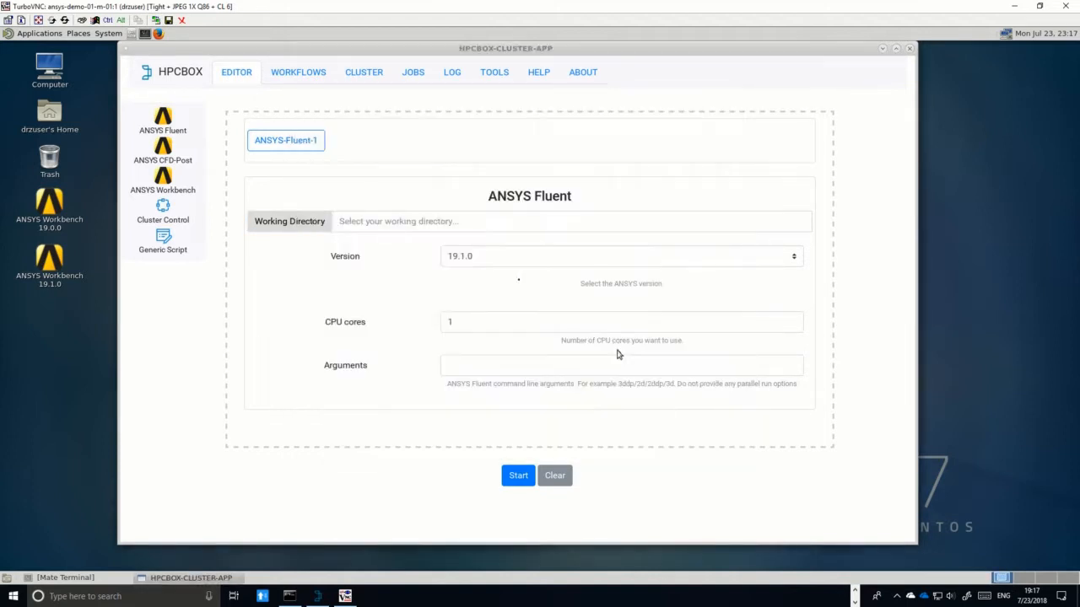
# Step: Set the Fluent application to 32 CPU cores with the argument 3d and start the workflow
pyautogui.doubleClick(489, 326)
pyautogui.write('32')
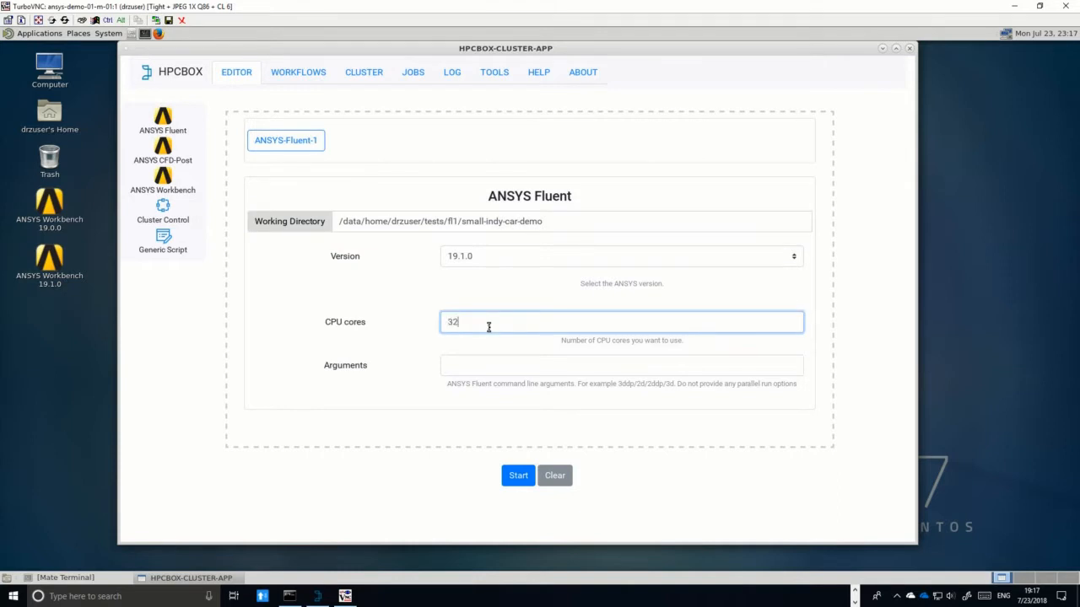
pyautogui.click(485, 362)
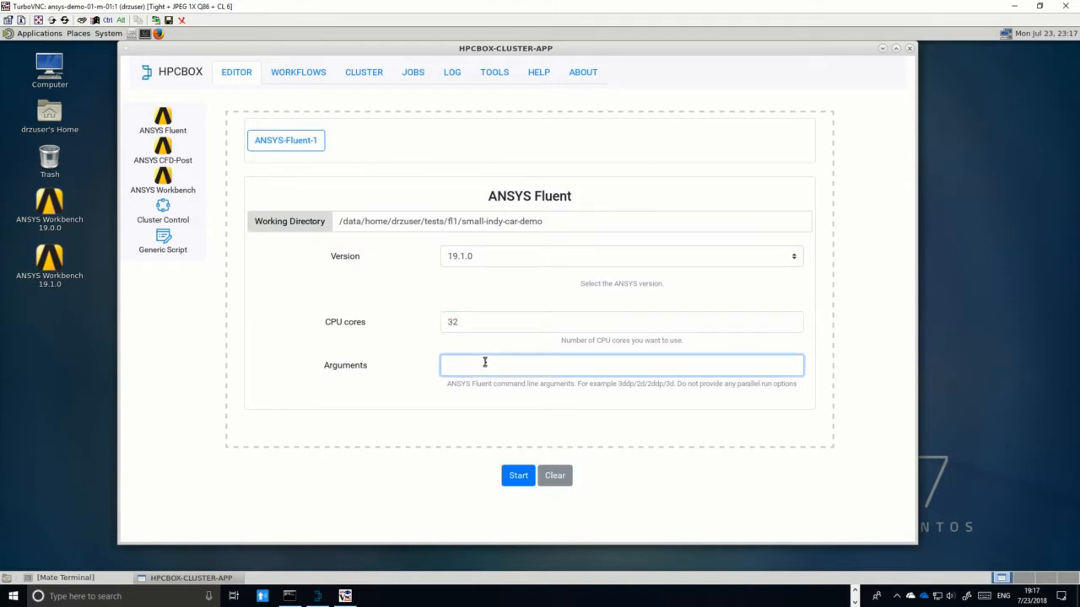
pyautogui.write('3d')
pyautogui.click(512, 482)
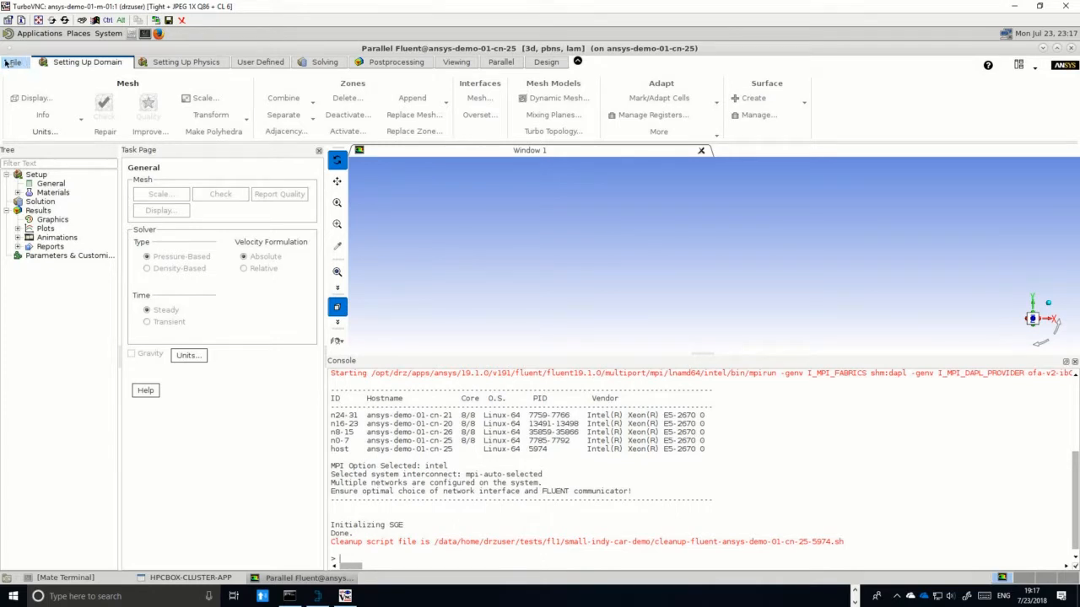
# Step: Read the journal file run-ansys-small-indy-wrs-R16-10-it.jou into Fluent
pyautogui.click(10, 64)
pyautogui.moveTo(25, 77)
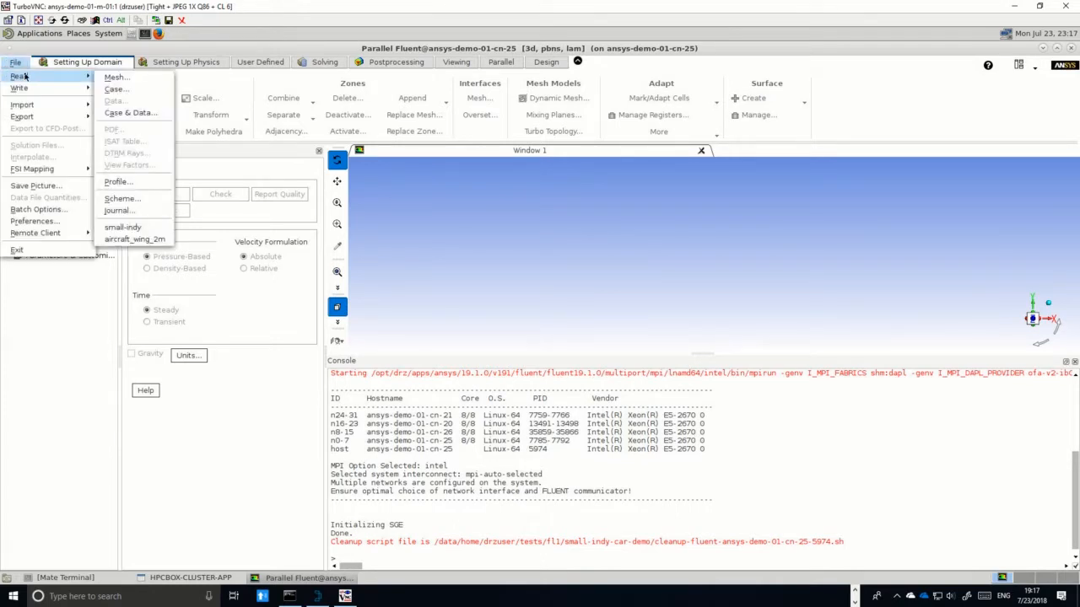
pyautogui.click(118, 210)
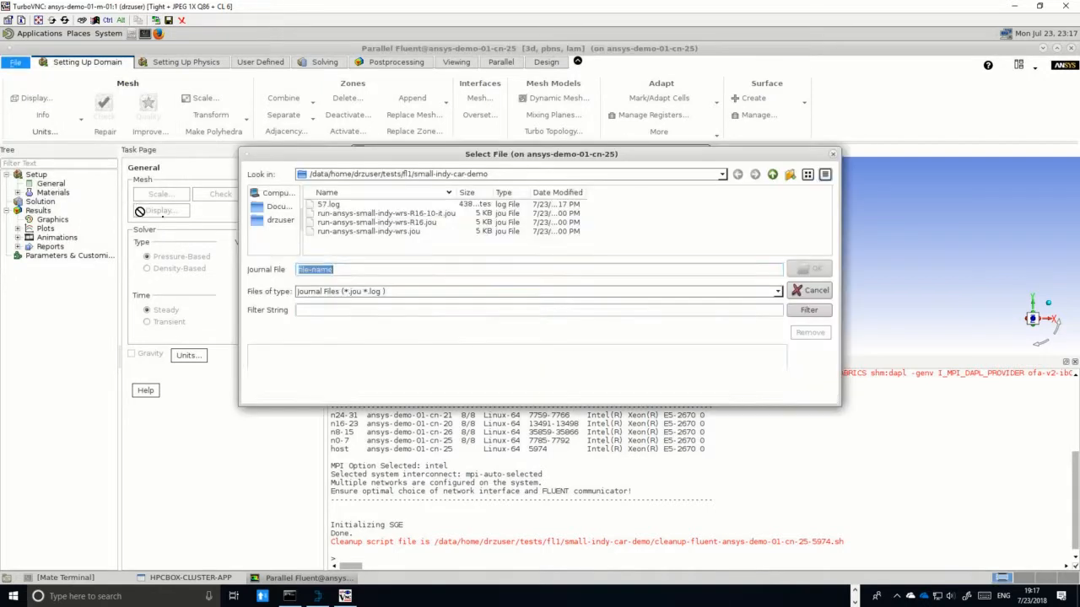
pyautogui.doubleClick(428, 214)
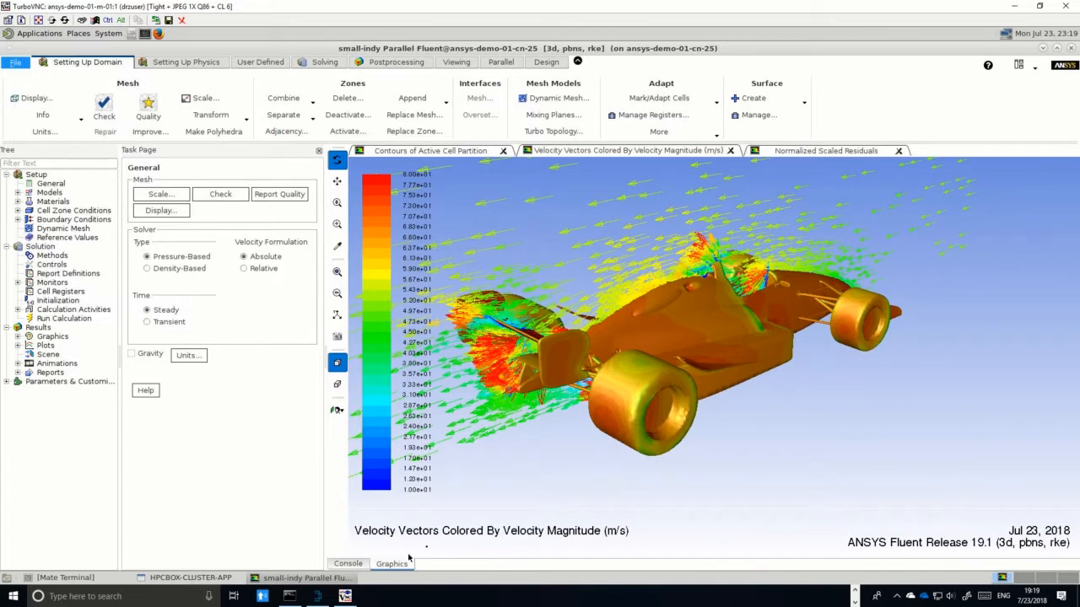
# Step: Compare the Fluent console's iteration output with the velocity vector plot of the car
pyautogui.click(348, 564)
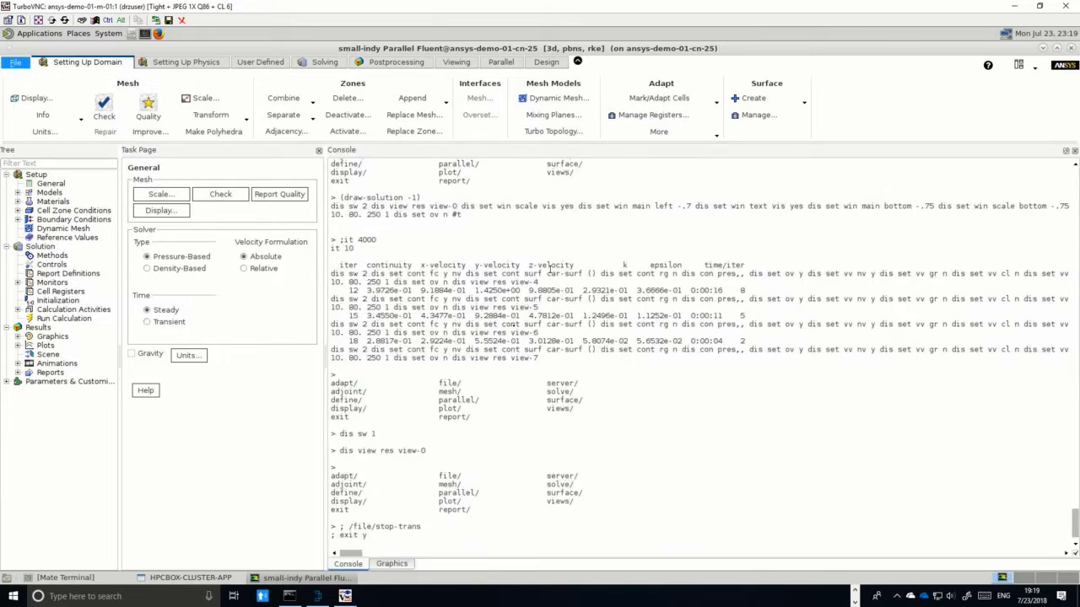
pyautogui.click(393, 564)
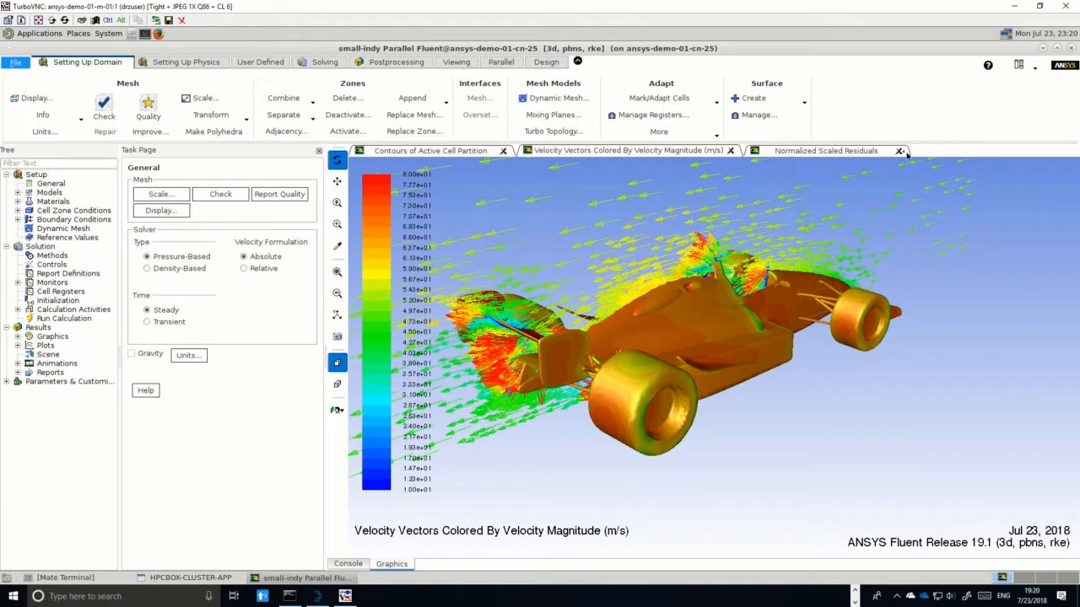
pyautogui.click(350, 564)
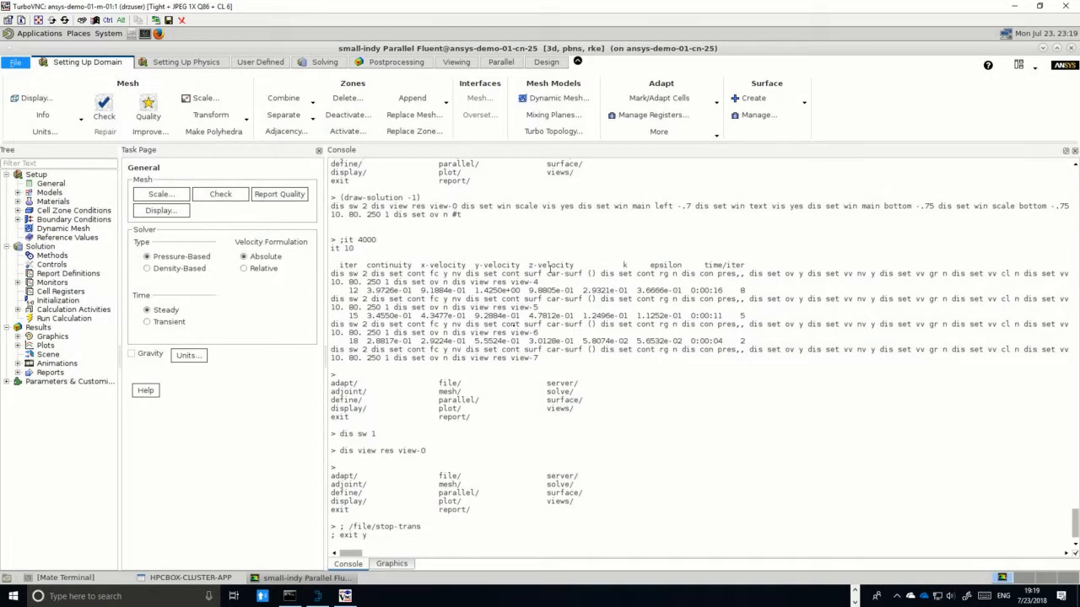
pyautogui.click(392, 564)
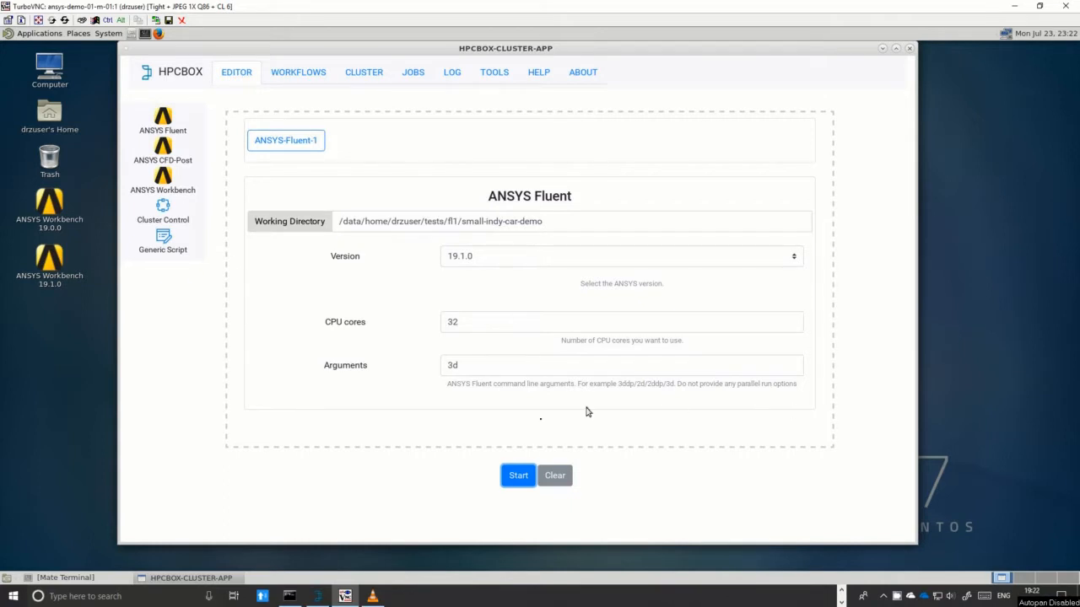
# Step: Clear the Fluent workflow and open the recent project cfx_with_hpcbox.wbpj in ANSYS Workbench 19.1.0
pyautogui.click(557, 477)
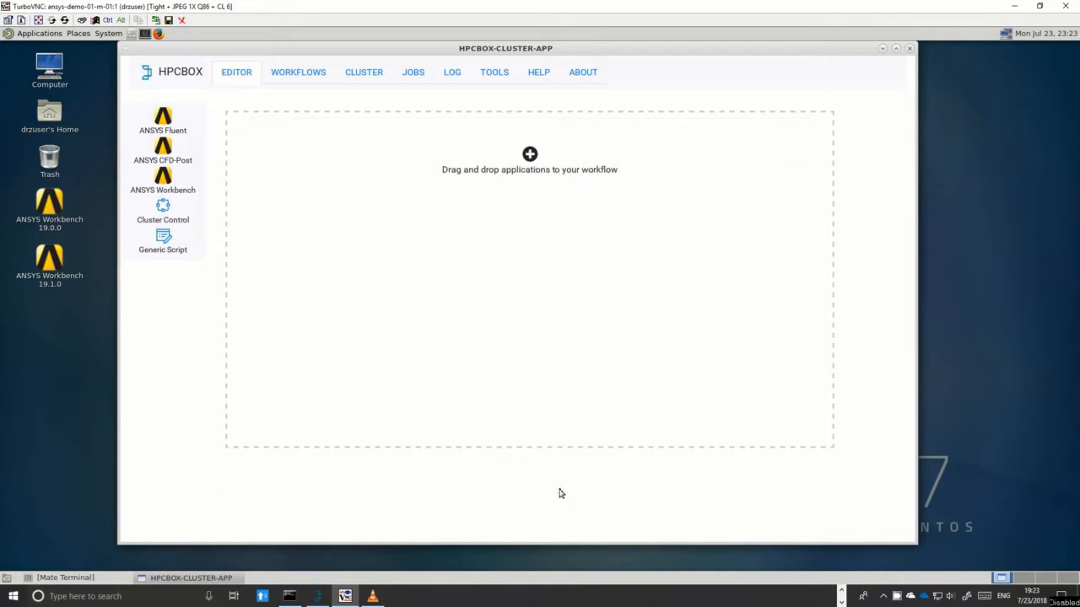
pyautogui.doubleClick(59, 264)
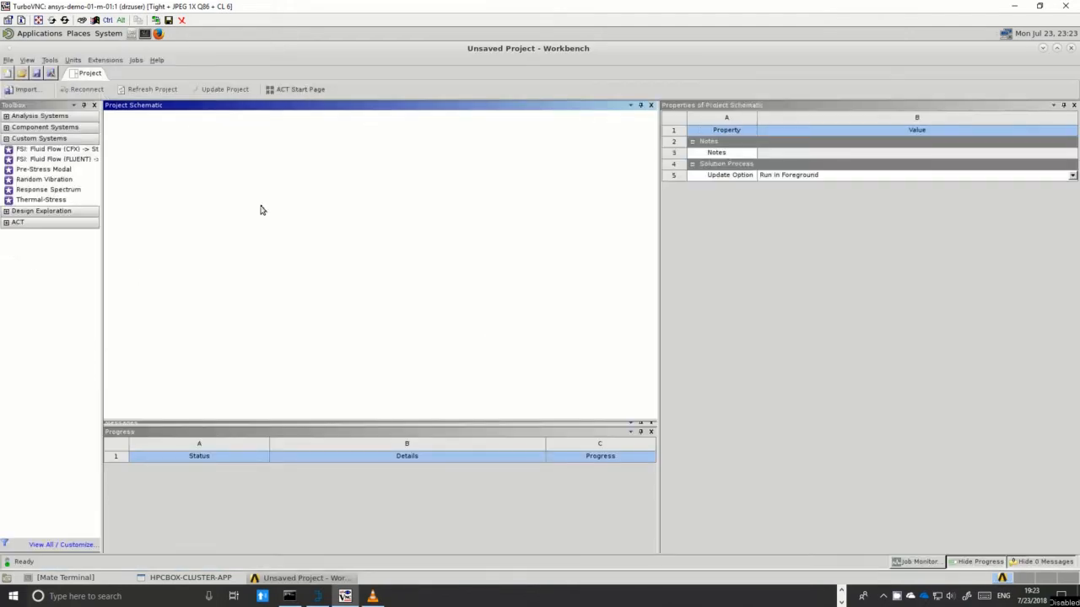
pyautogui.click(9, 61)
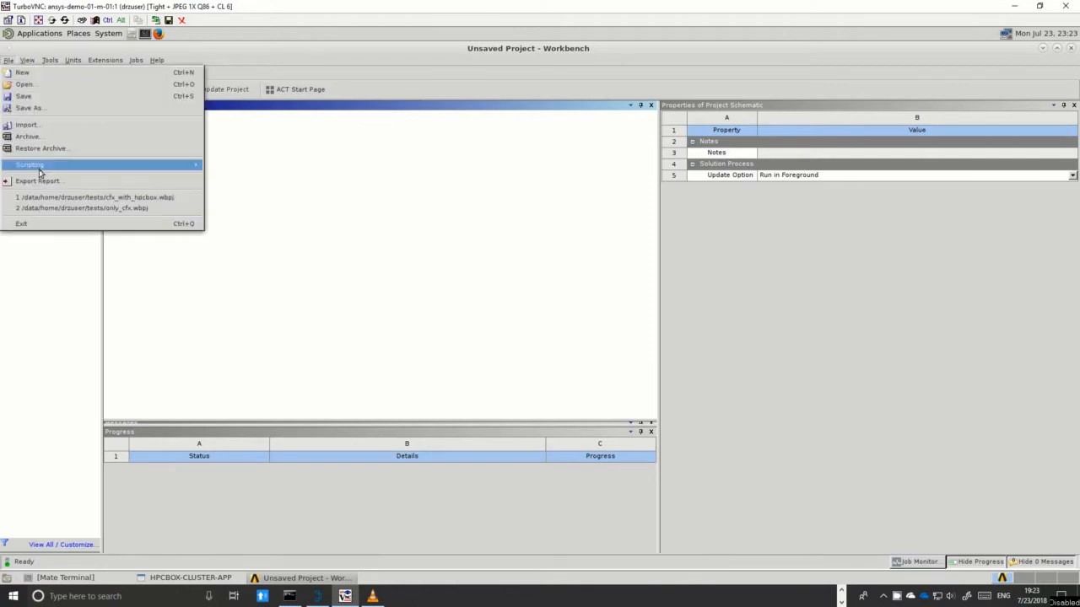
pyautogui.click(38, 197)
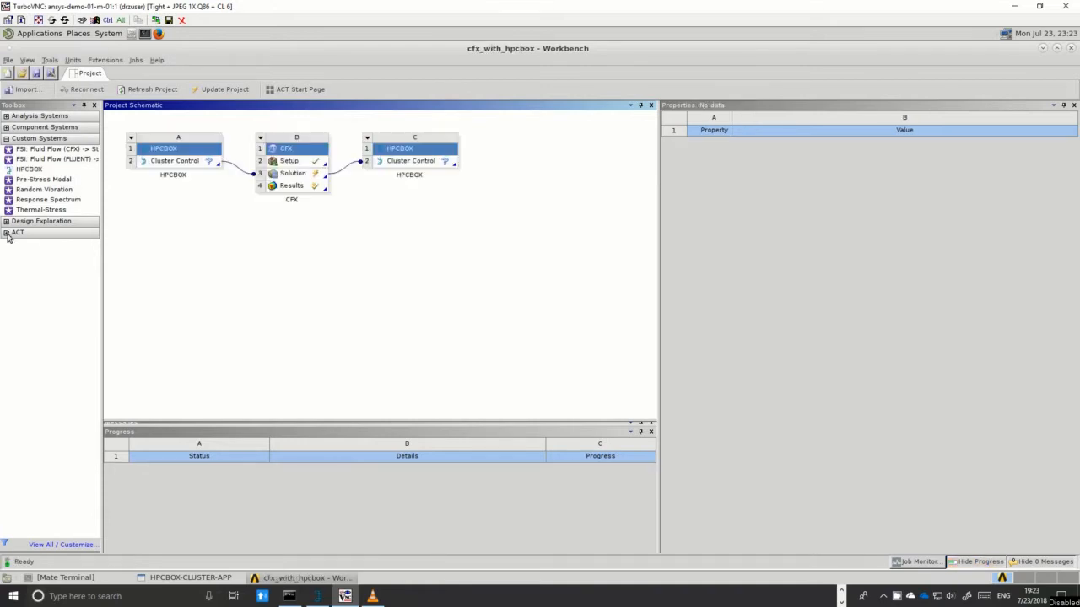
# Step: Look through the Design Exploration and ACT toolbox groups and the properties of the CFX system
pyautogui.click(7, 222)
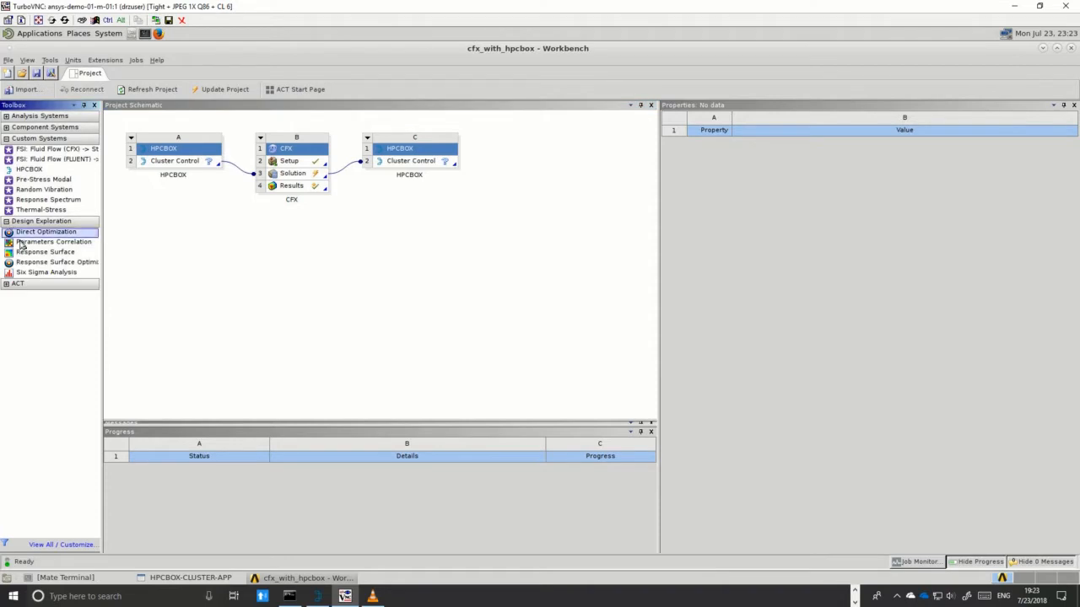
pyautogui.click(7, 285)
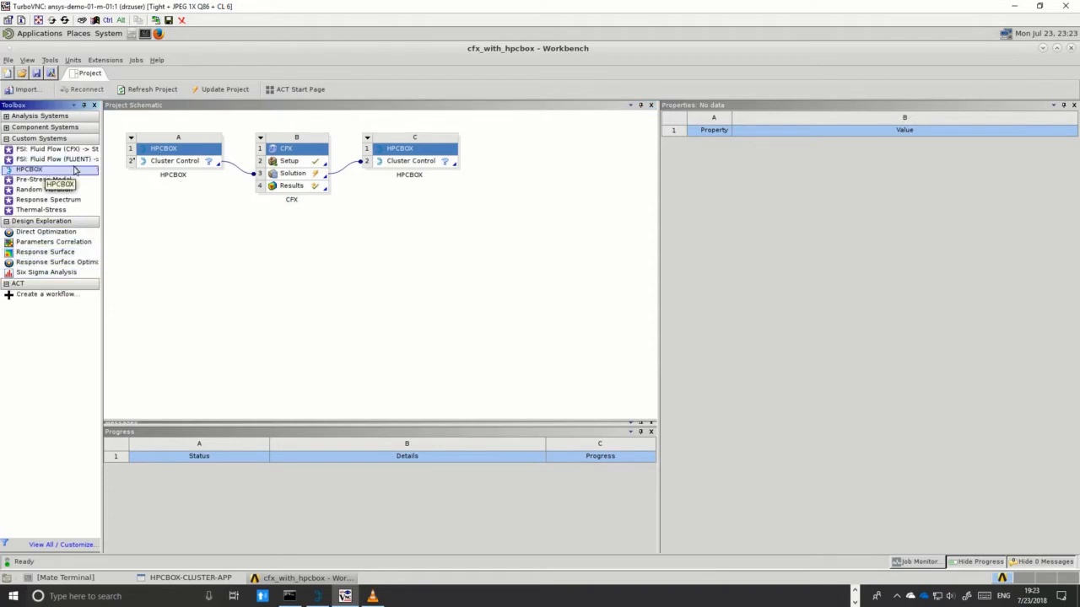
pyautogui.click(302, 148)
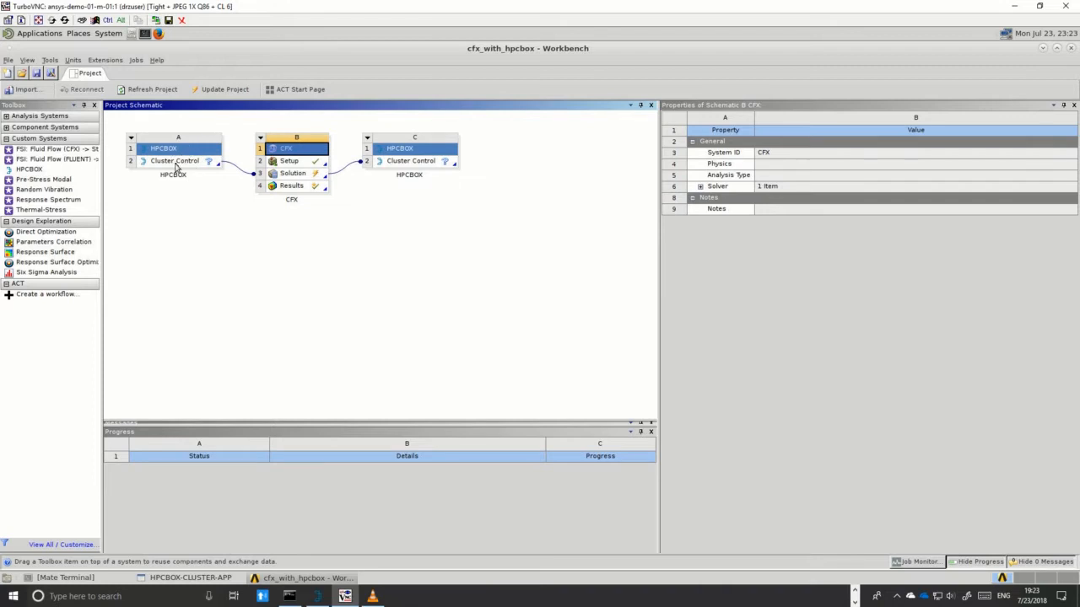
# Step: Set the worker type of the Cluster Control preceding the CFX system to compute-worker//Standard_A8 and view its available operations
pyautogui.click(176, 165)
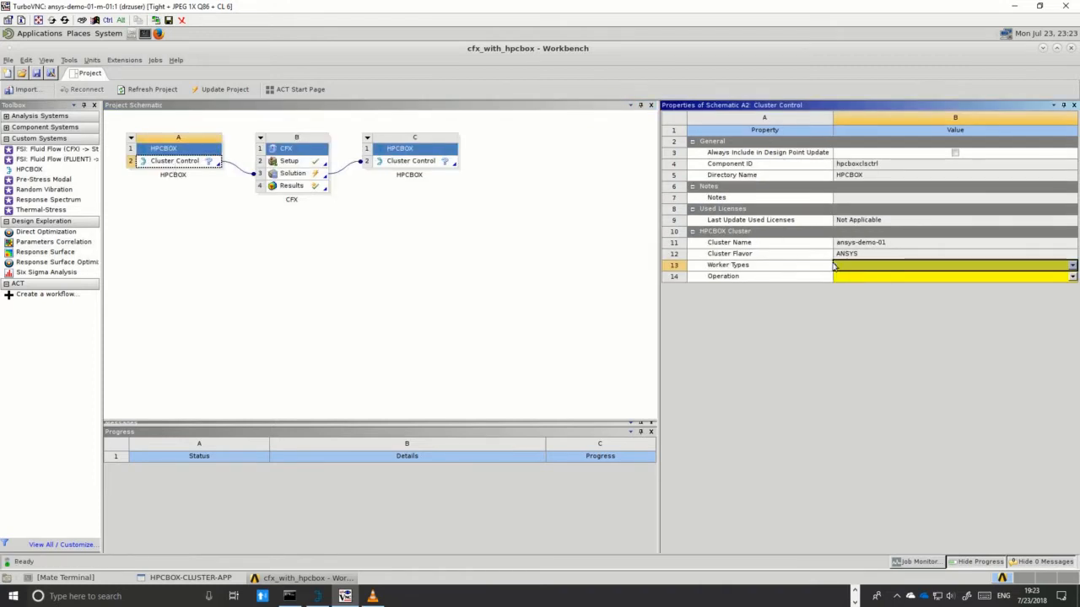
pyautogui.click(833, 266)
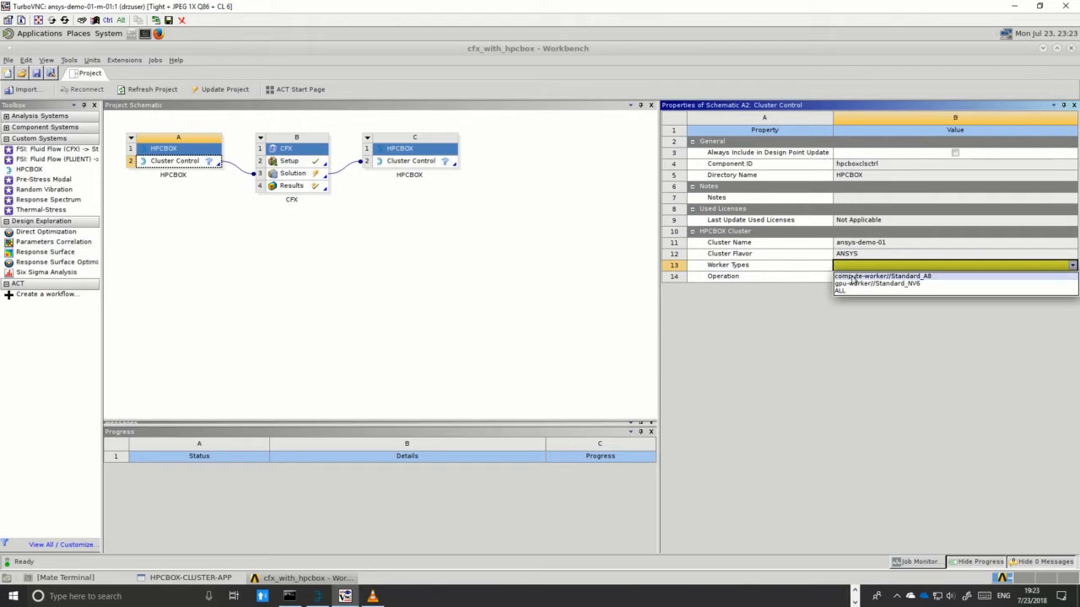
pyautogui.click(853, 277)
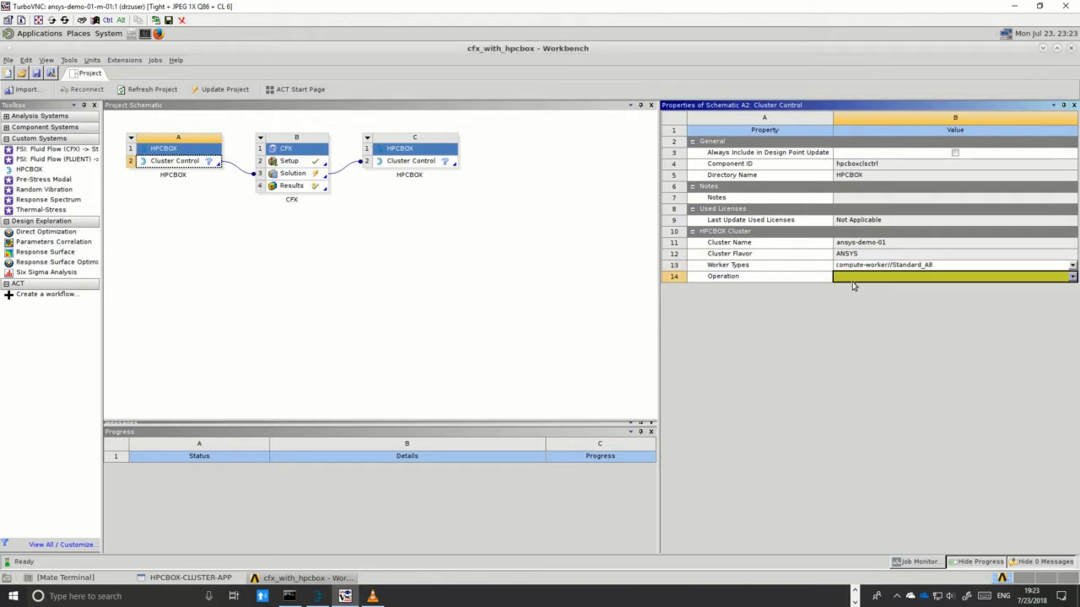
pyautogui.click(853, 278)
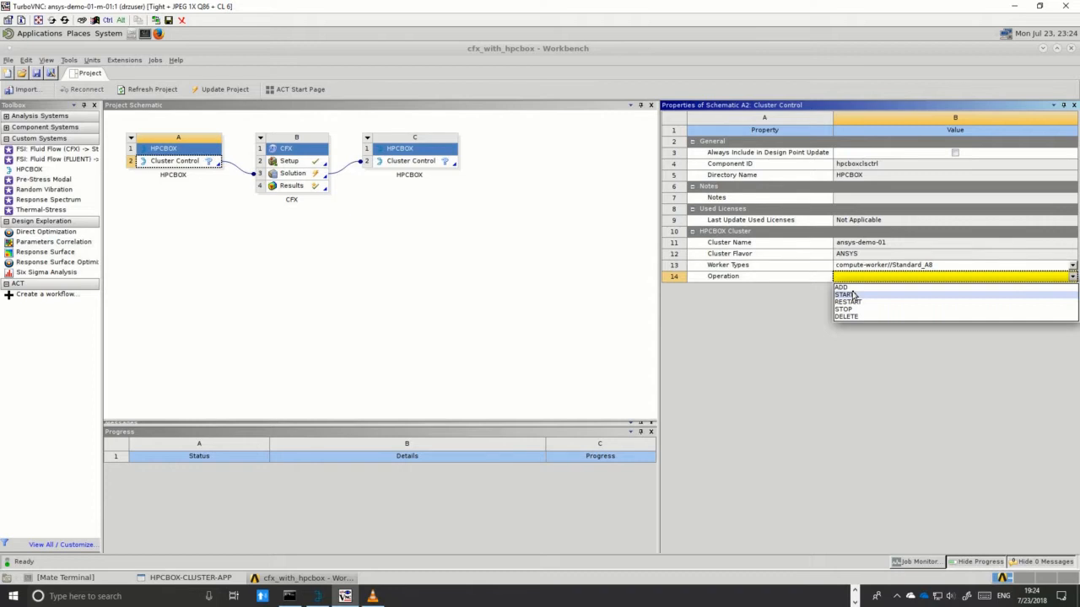
# Step: Configure the Cluster Control following the CFX system with worker type compute-worker//Standard_A8 and operation STOP
pyautogui.click(413, 162)
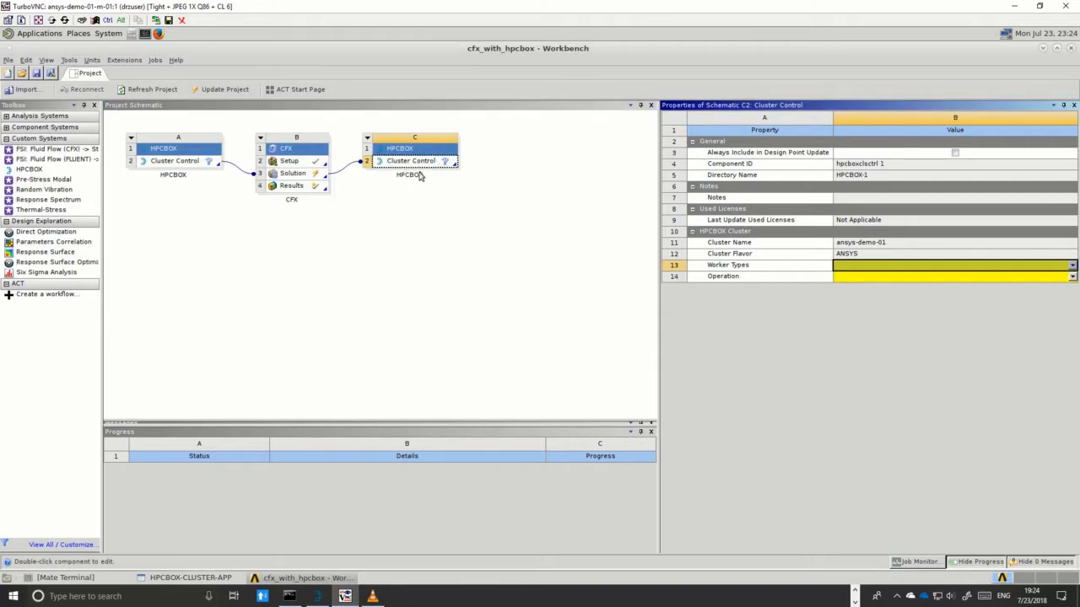
pyautogui.click(930, 268)
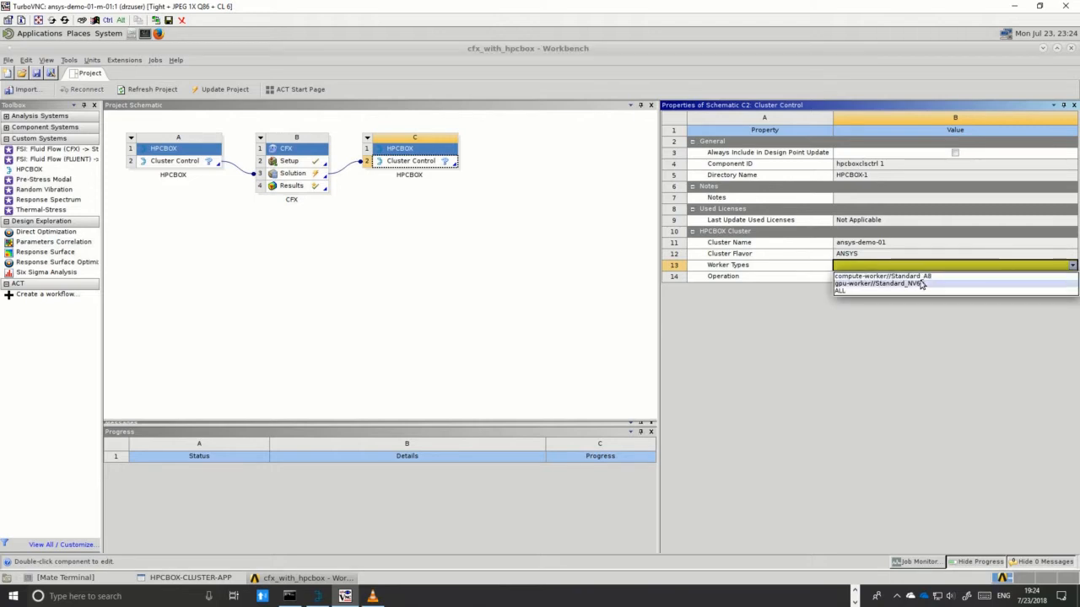
pyautogui.click(919, 276)
pyautogui.click(919, 277)
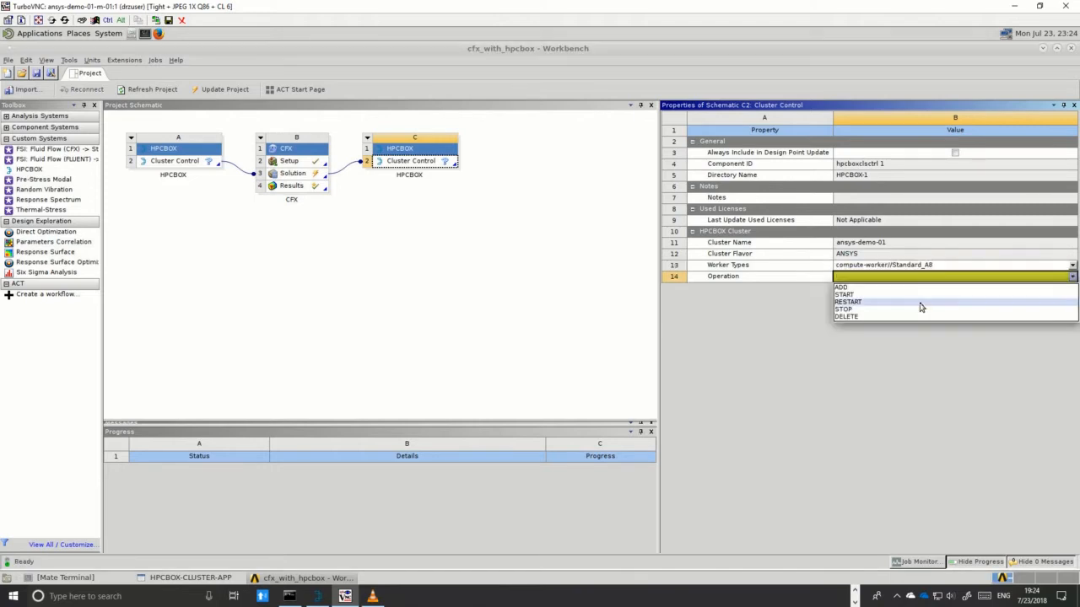
pyautogui.click(918, 310)
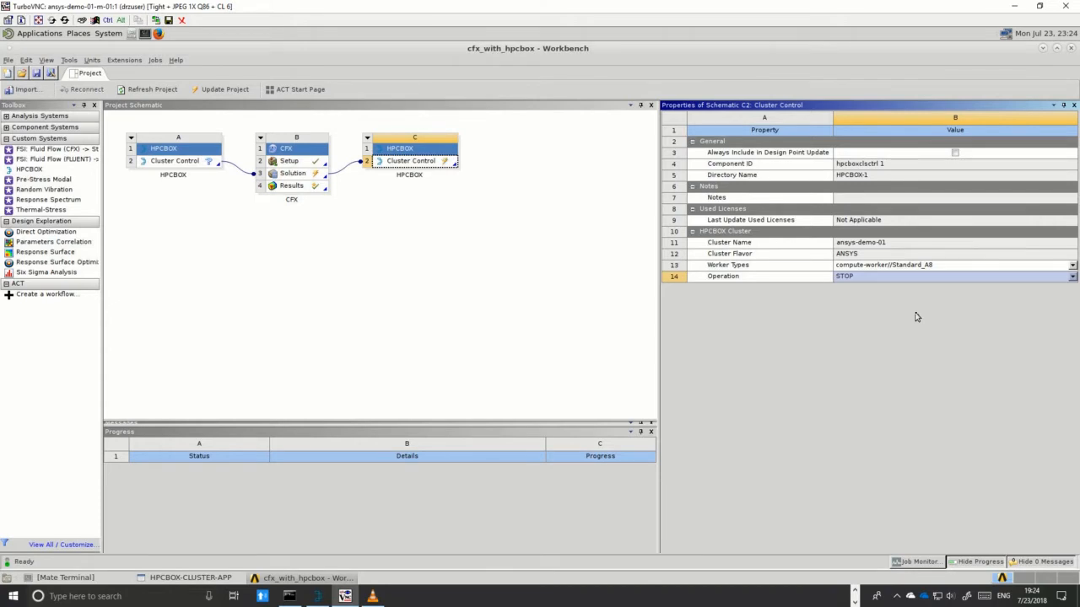
# Step: Set the operation of the Cluster Control preceding the CFX system to START
pyautogui.click(186, 162)
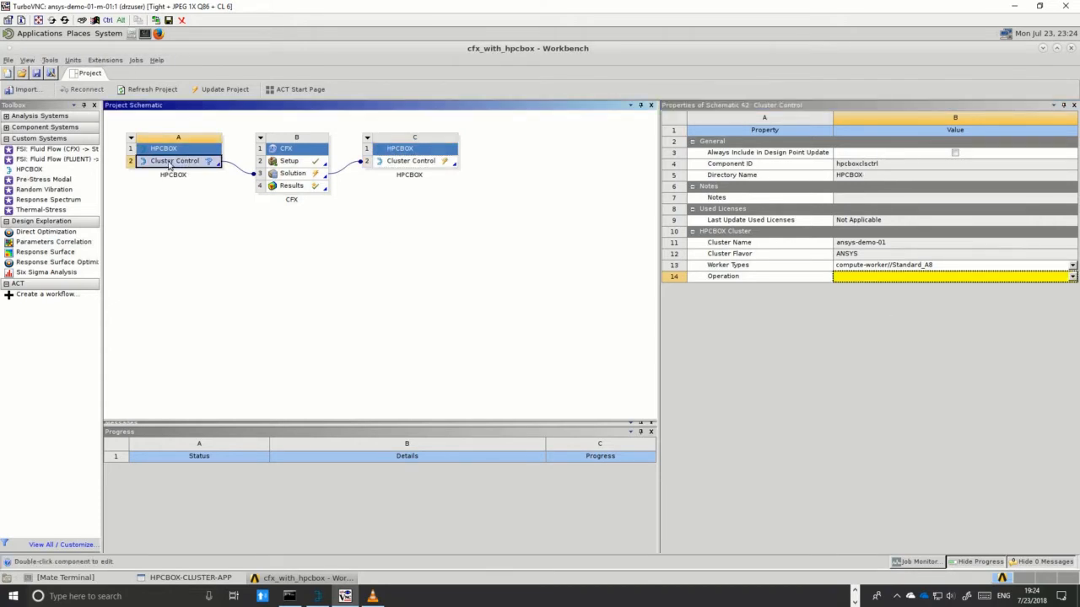
pyautogui.click(911, 277)
pyautogui.click(904, 294)
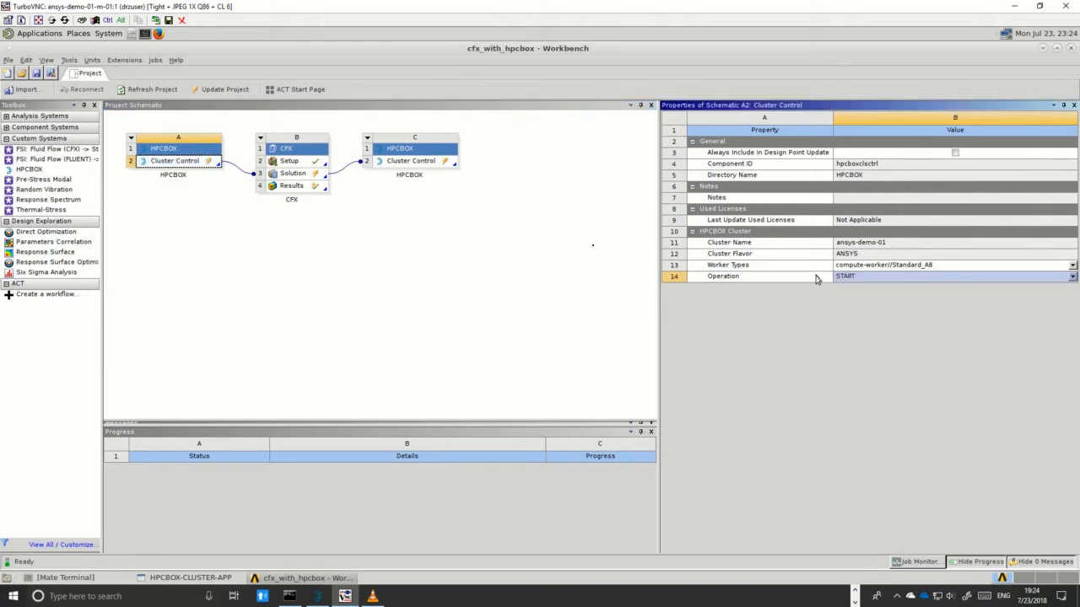
# Step: Check the CFX Solution's update options and set its number of processes to 32
pyautogui.click(295, 173)
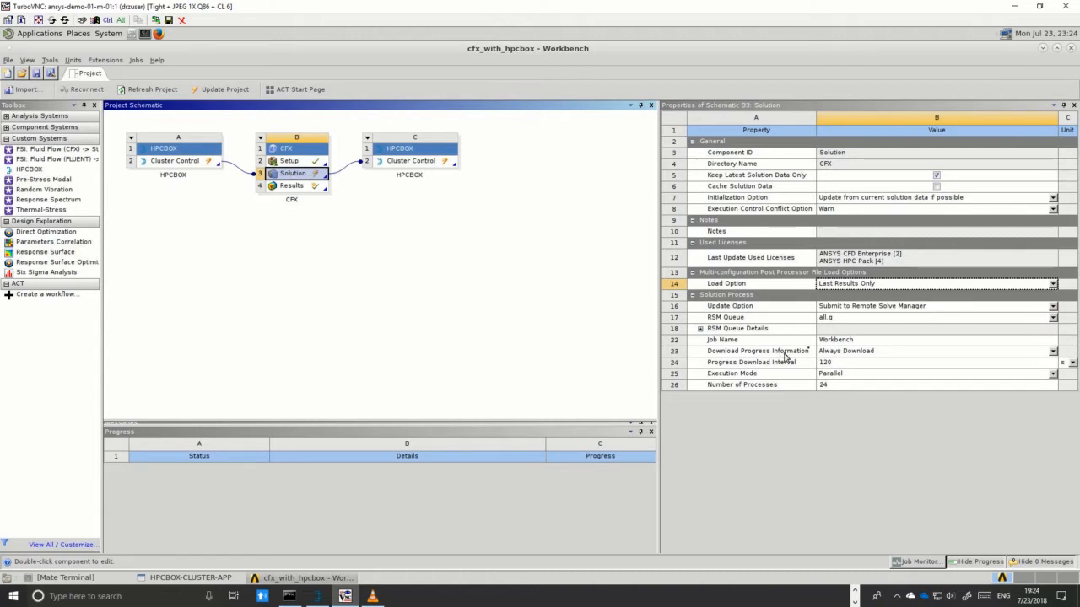
pyautogui.click(881, 309)
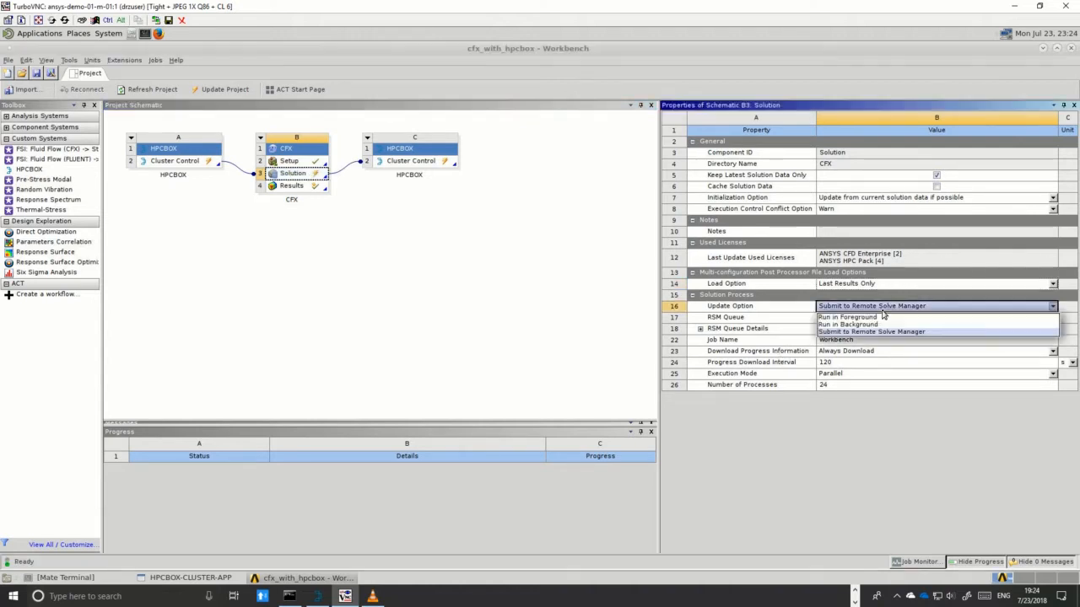
pyautogui.click(882, 310)
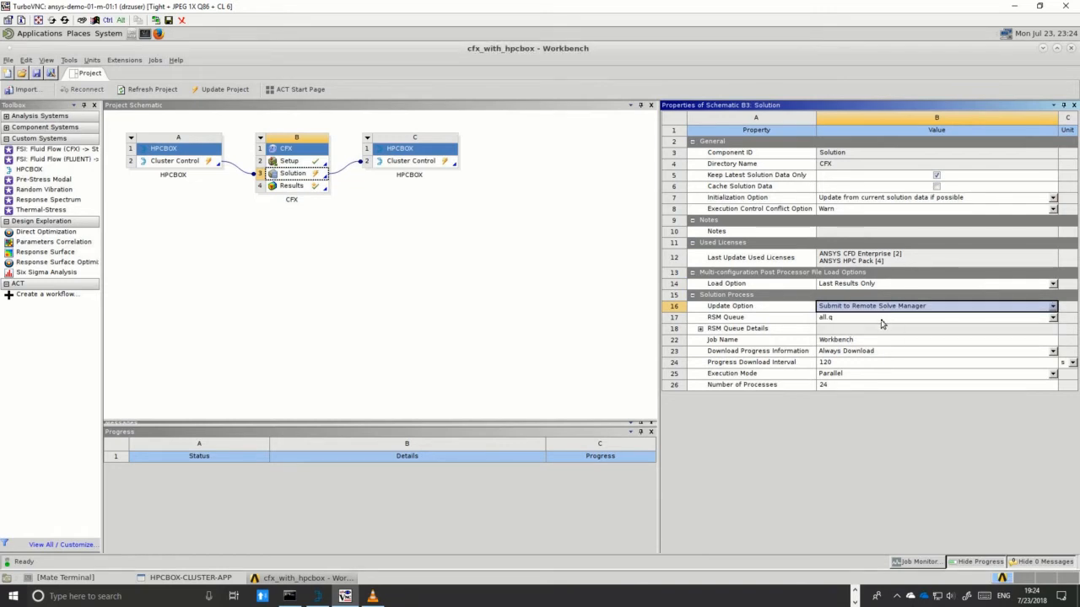
pyautogui.click(836, 385)
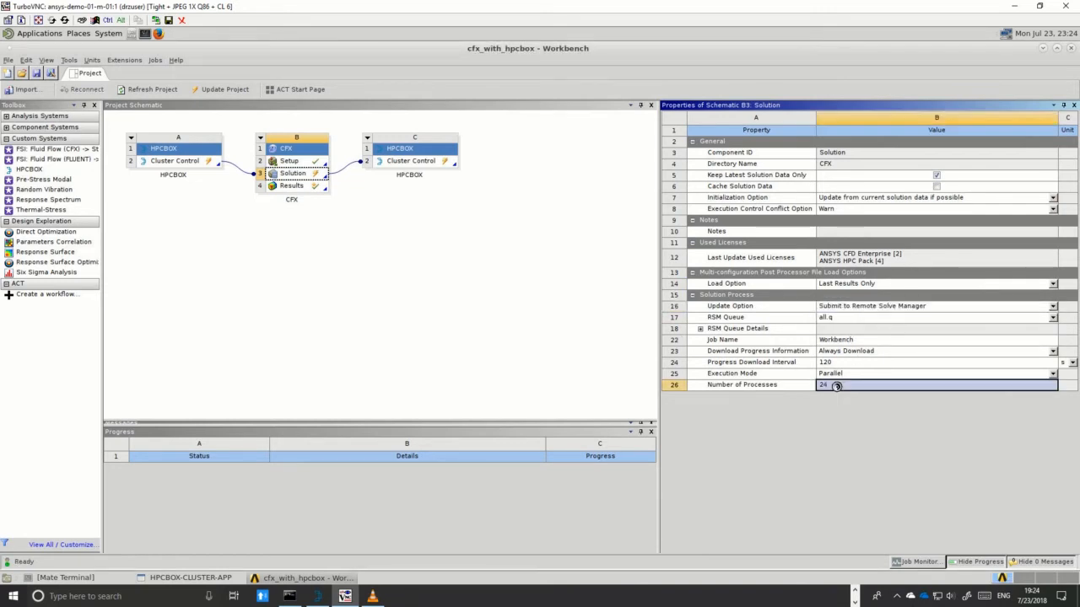
pyautogui.write('2')
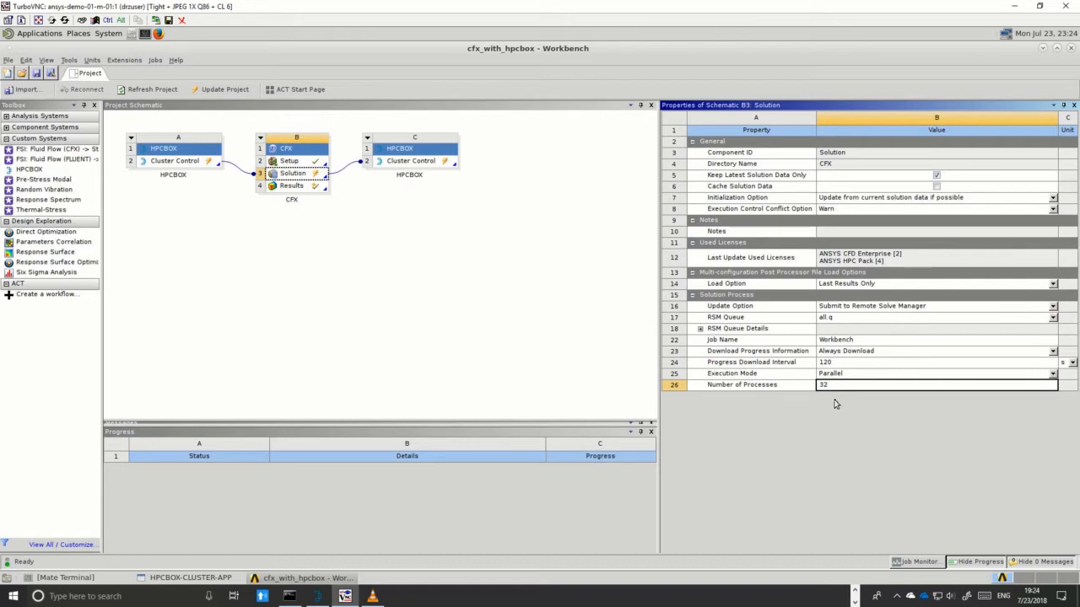
pyautogui.press('Return')
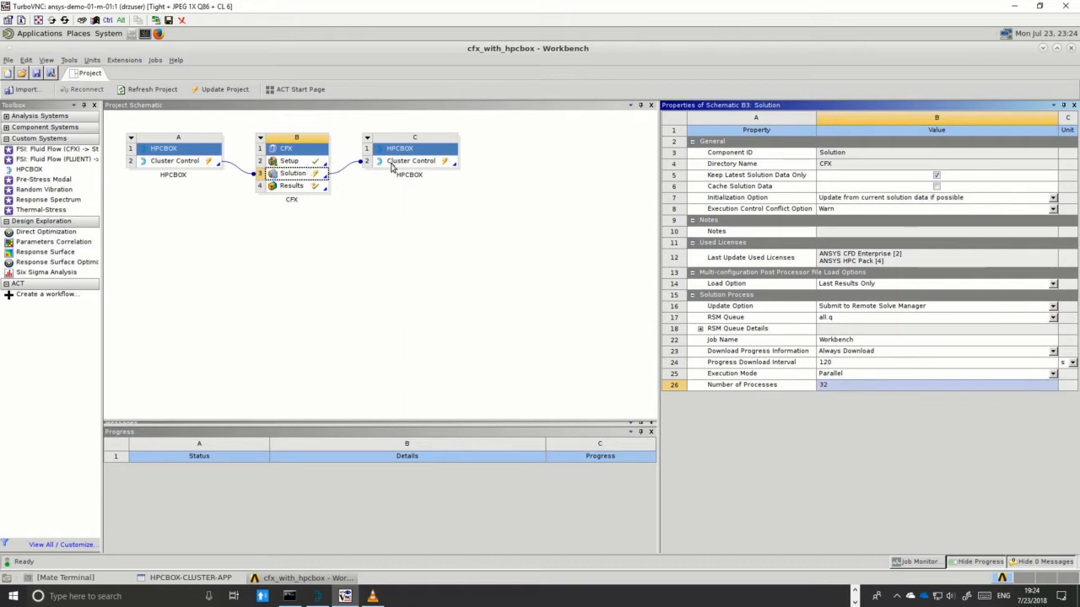
# Step: Review the final Cluster Control's settings and update the whole project
pyautogui.click(436, 165)
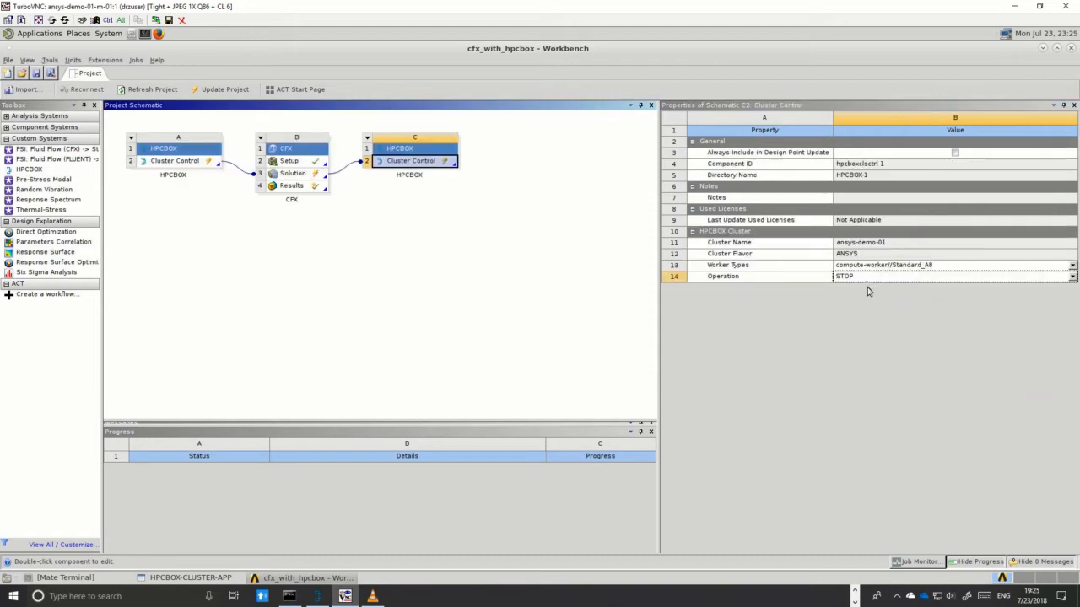
pyautogui.click(162, 152)
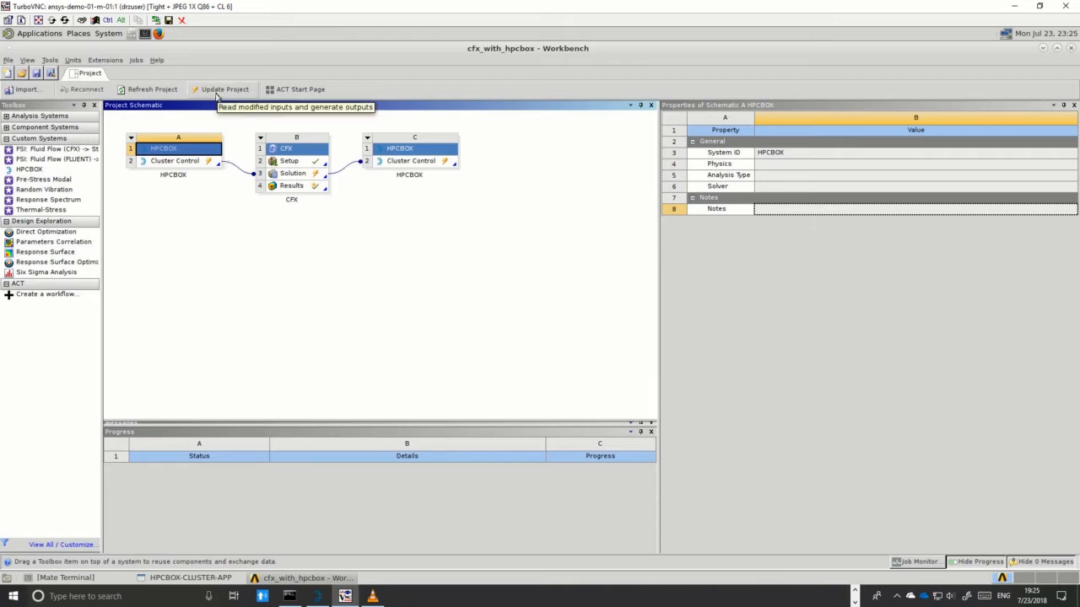
pyautogui.click(216, 95)
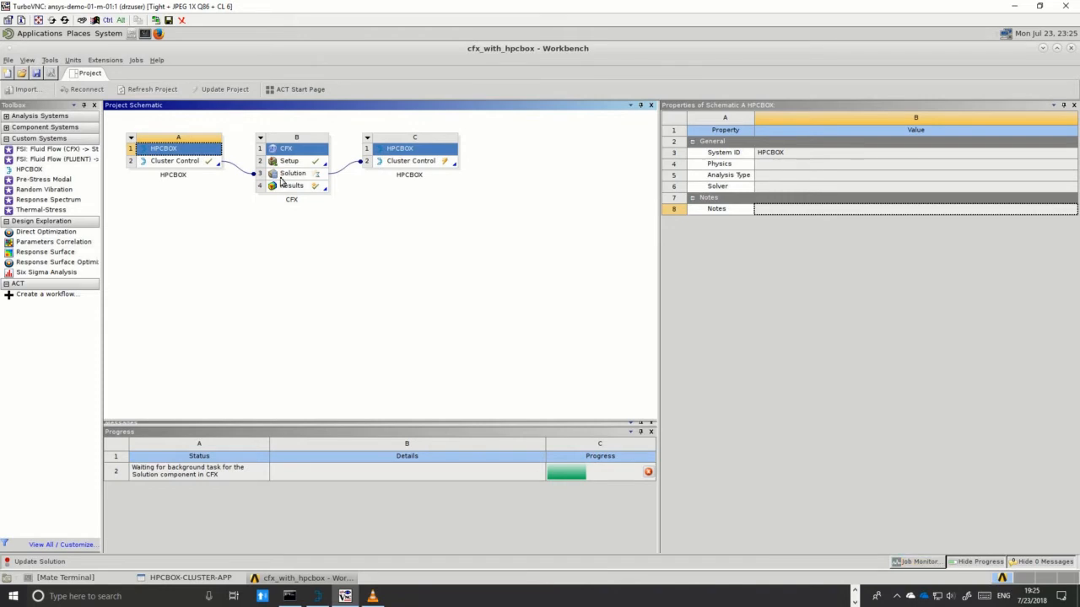
# Step: Inspect the CFX Solution's properties and its running job's log in the Job Monitor
pyautogui.click(285, 174)
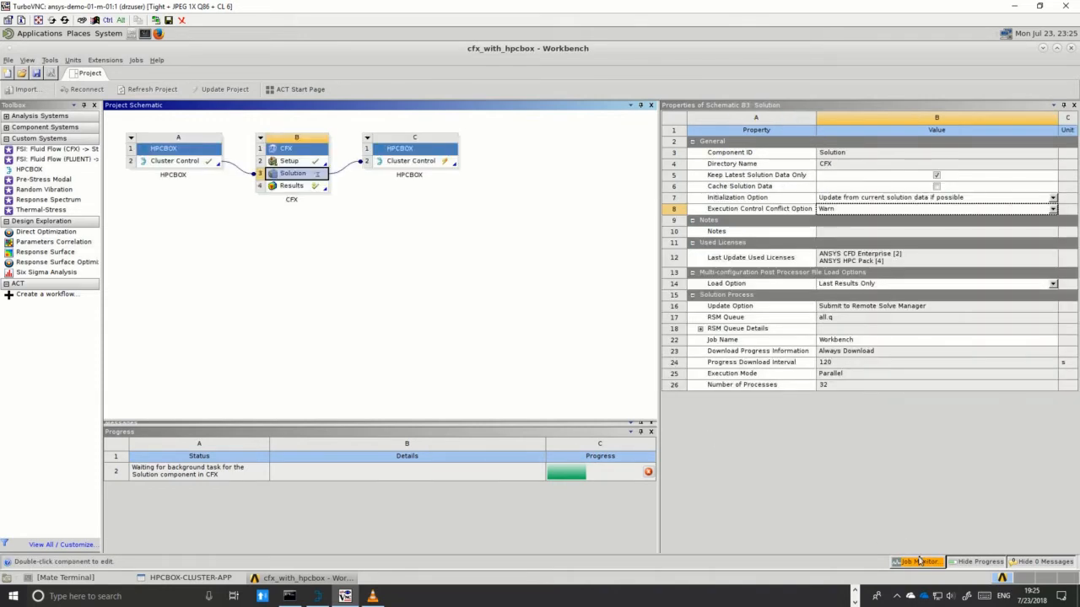
pyautogui.click(919, 561)
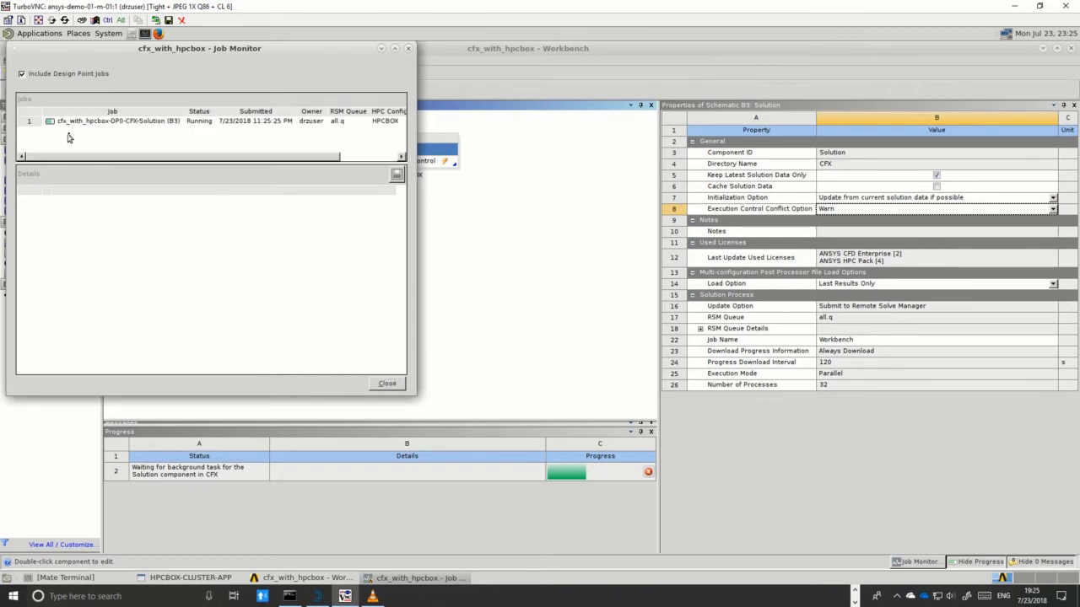
pyautogui.click(69, 123)
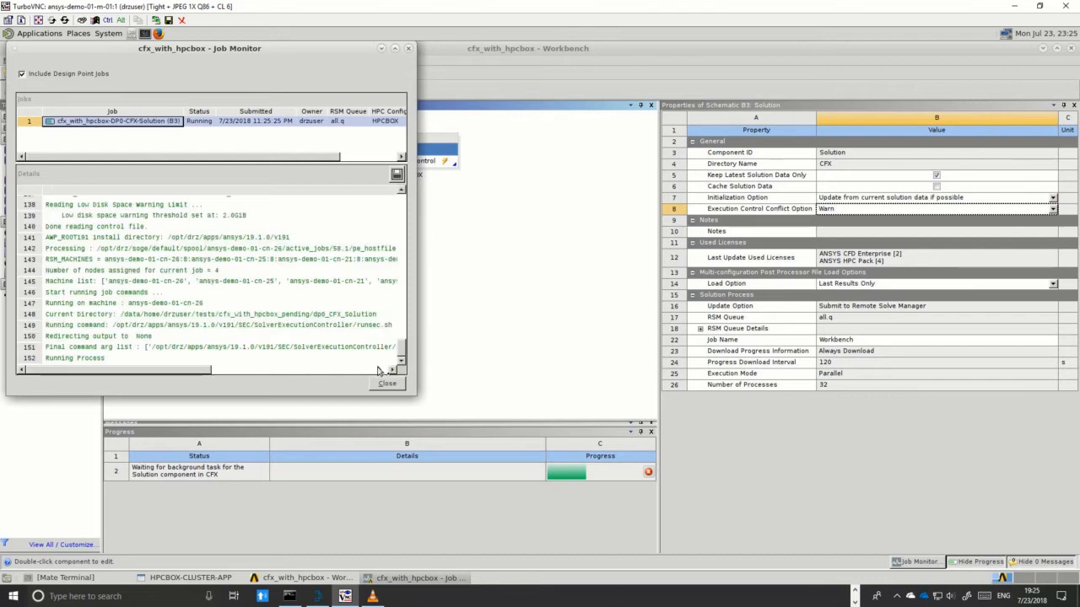
pyautogui.moveTo(409, 401); pyautogui.dragTo(500, 505)
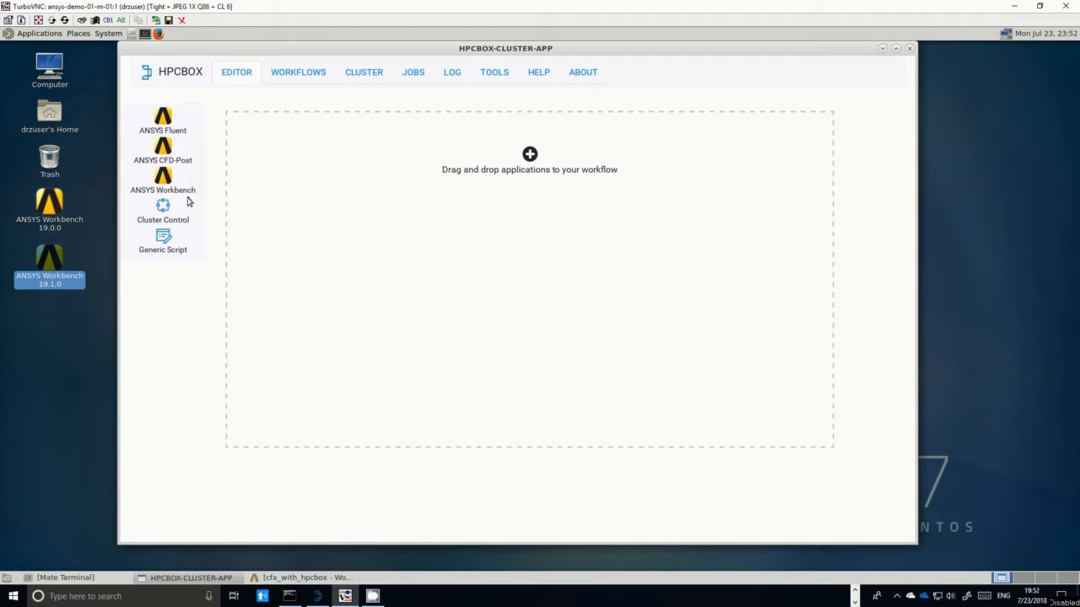
# Step: Start a CFD-Post workflow with cfx_with_hpcbox_files/dp0/CFX/CFX as its working directory
pyautogui.moveTo(176, 149); pyautogui.dragTo(476, 250)
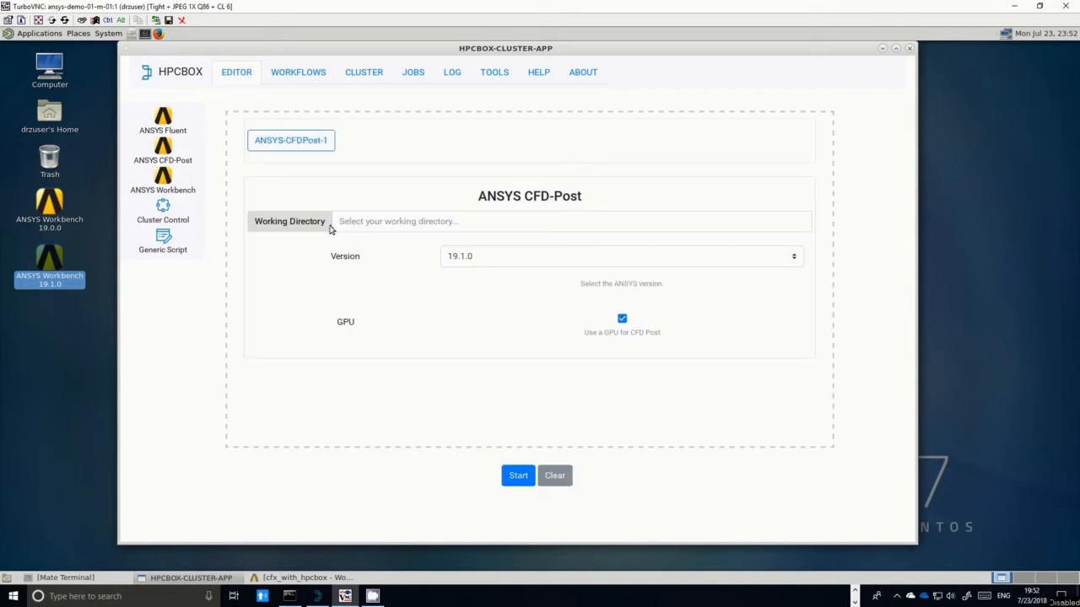
pyautogui.click(302, 227)
pyautogui.doubleClick(445, 173)
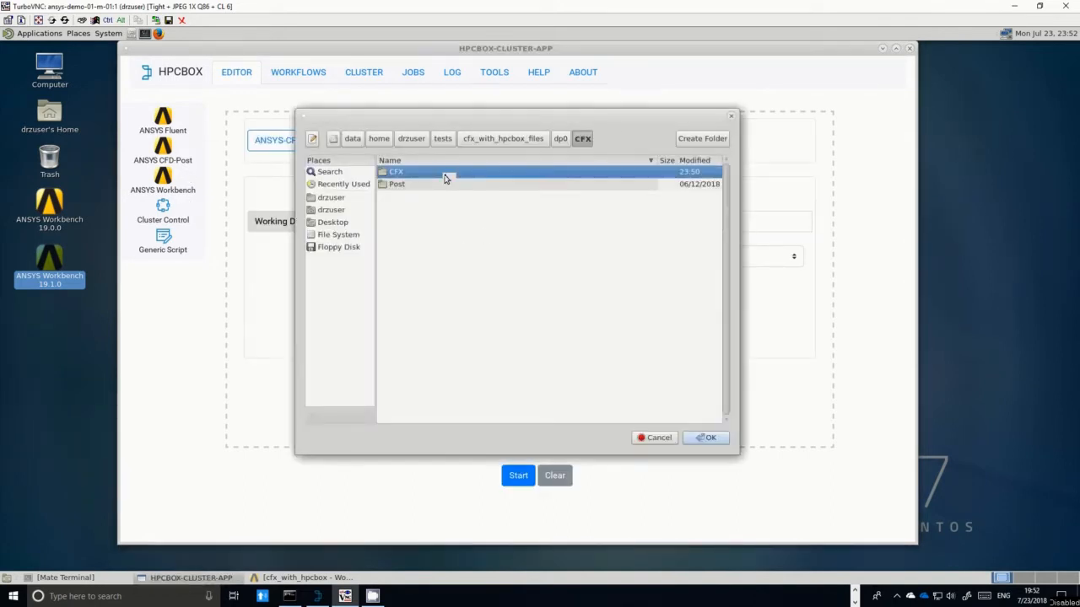
pyautogui.click(708, 438)
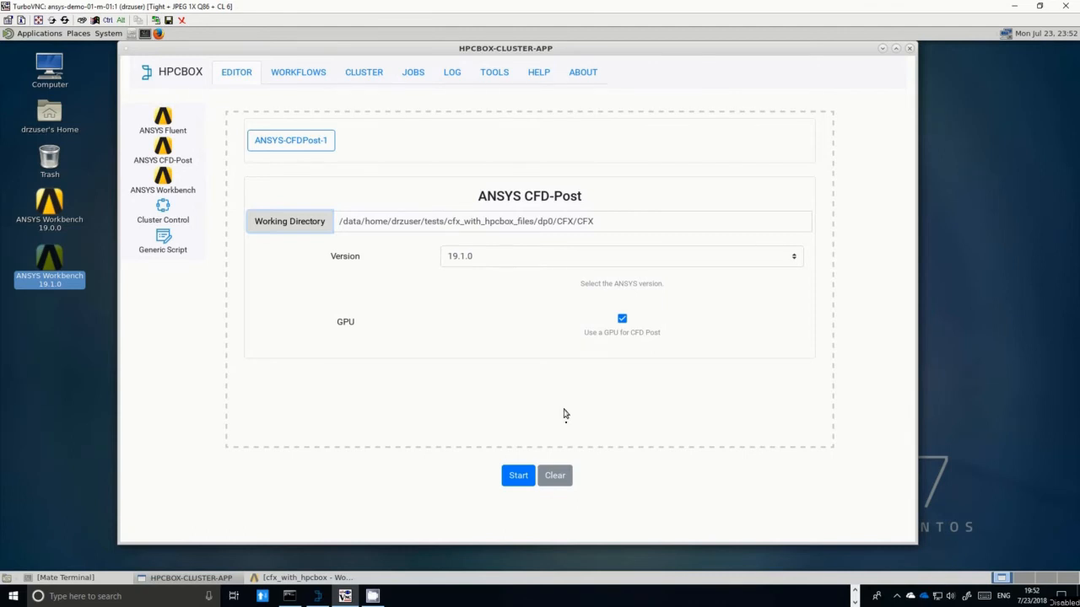
pyautogui.click(520, 476)
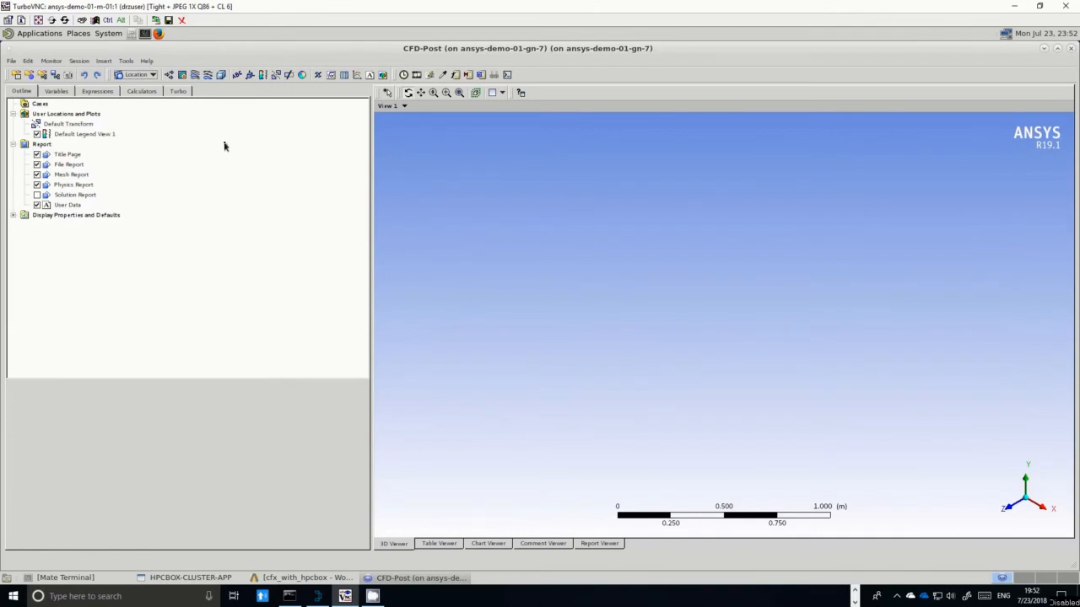
# Step: Load the Benchmark .res results file into CFD-Post
pyautogui.click(12, 62)
pyautogui.click(33, 74)
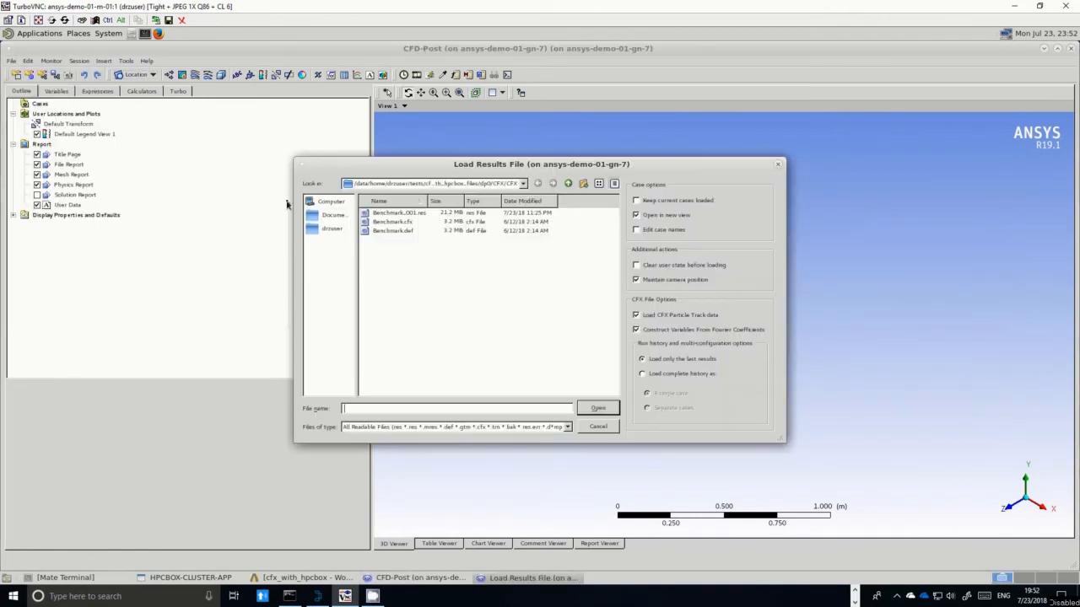
pyautogui.doubleClick(403, 212)
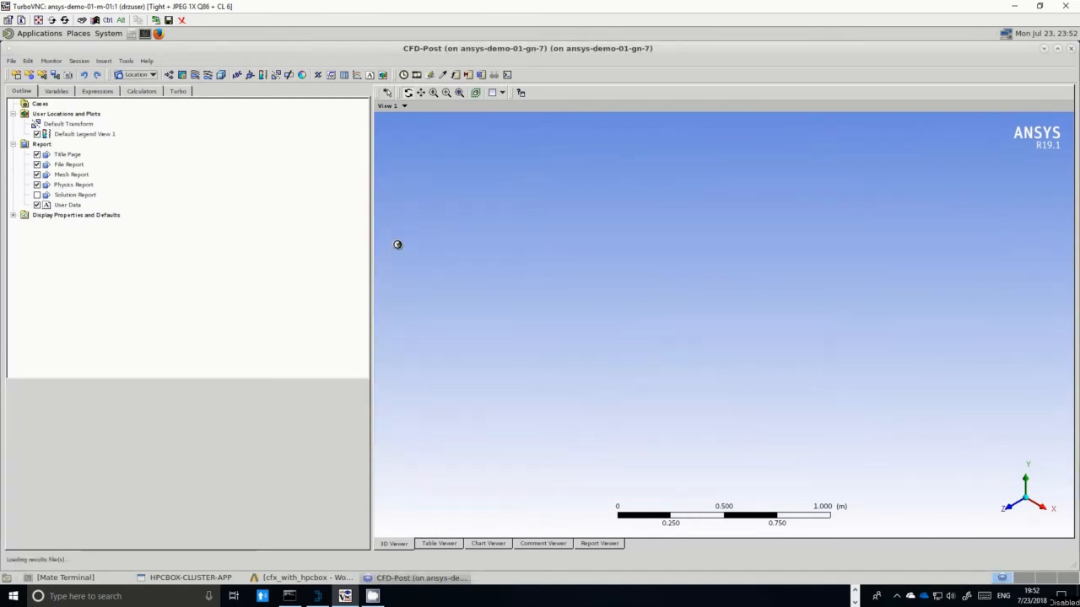